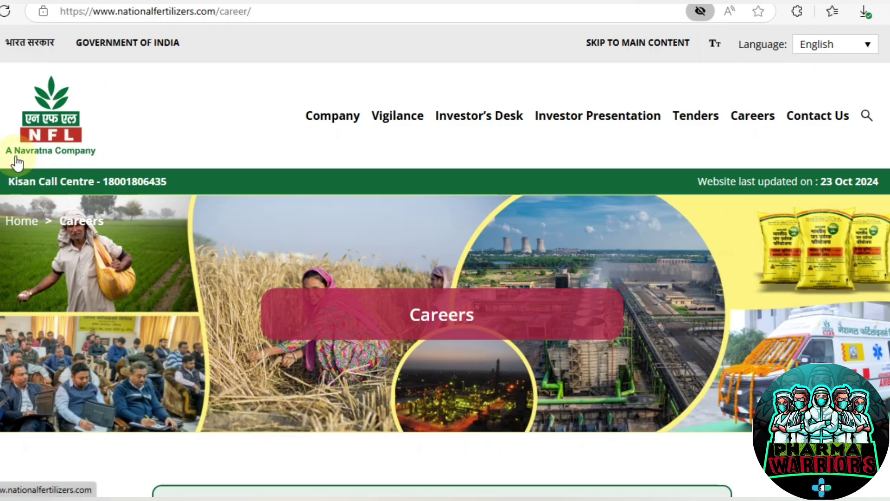
# Step: Open advertisement 05 (NFL)/2024 from NFL Recruitment and apply for the Pharmacist post
pyautogui.moveTo(666, 125)
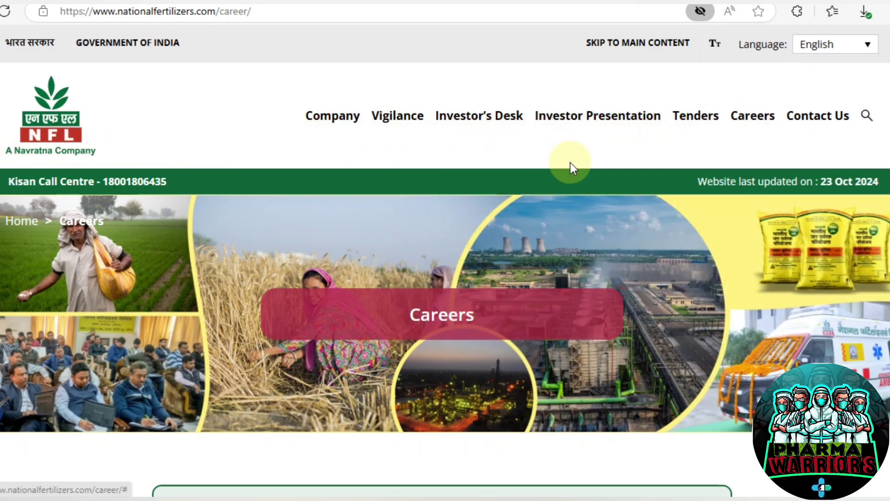
pyautogui.scroll(-10, 469, 284)
pyautogui.click(175, 269)
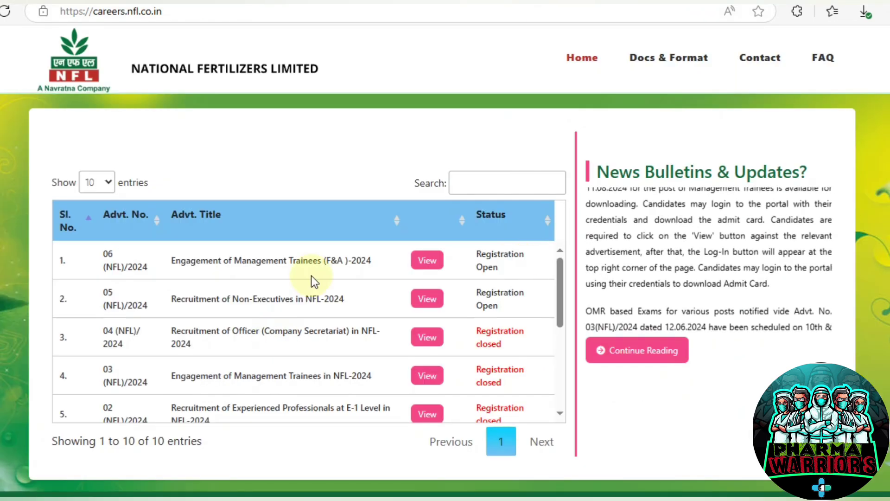
pyautogui.scroll(-2, 311, 276)
pyautogui.scroll(2, 292, 291)
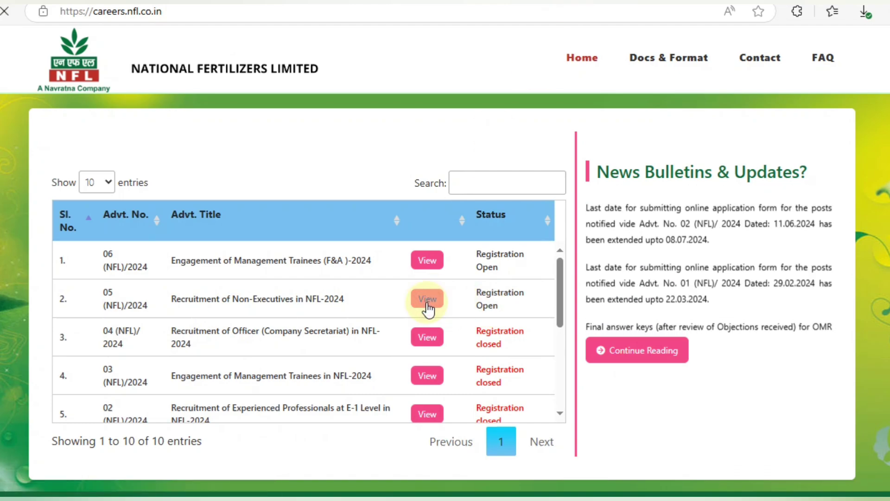
pyautogui.click(427, 303)
pyautogui.scroll(-8, 537, 288)
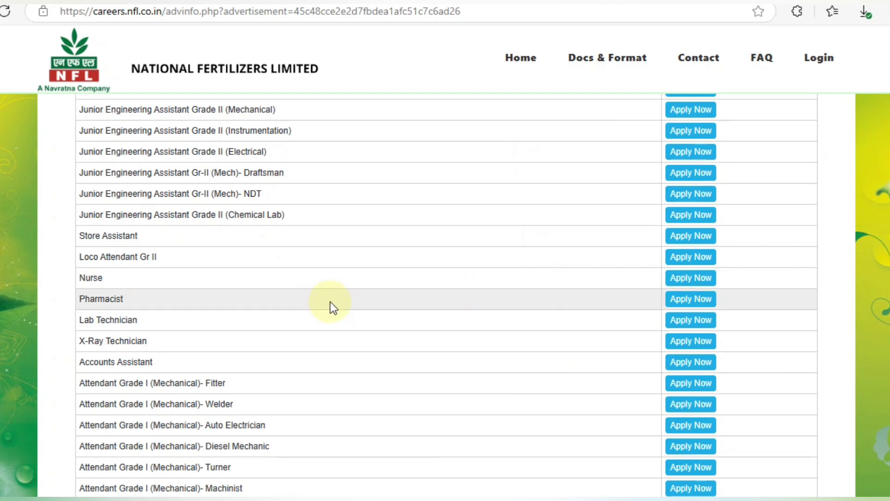
pyautogui.click(704, 300)
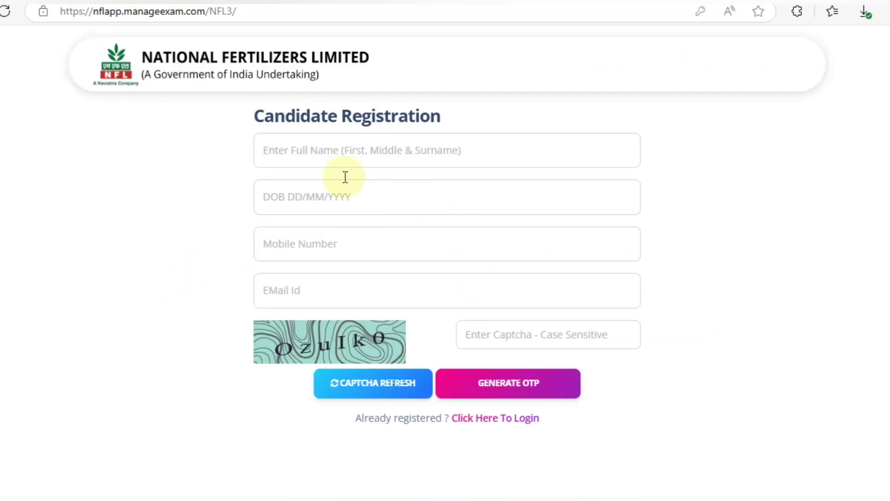
# Step: Autofill the registration form with saved personal details, request the OTP, and acknowledge the OTP-sent alert
pyautogui.click(381, 147)
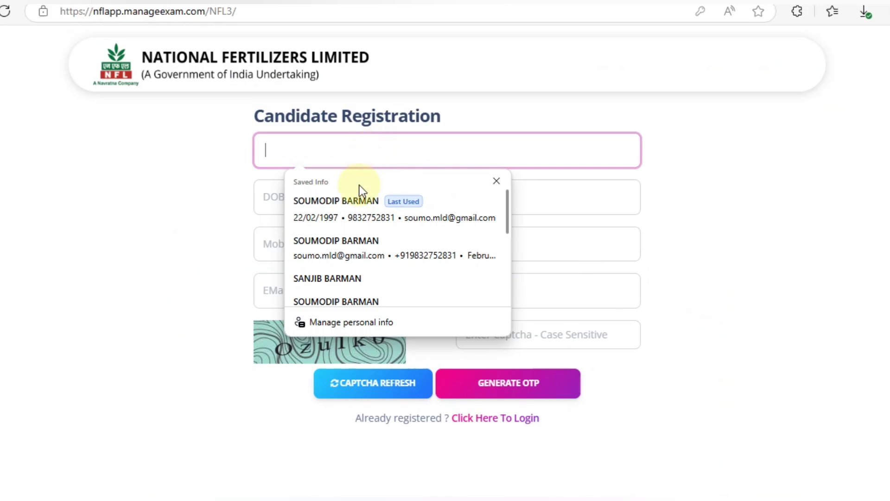
pyautogui.click(359, 214)
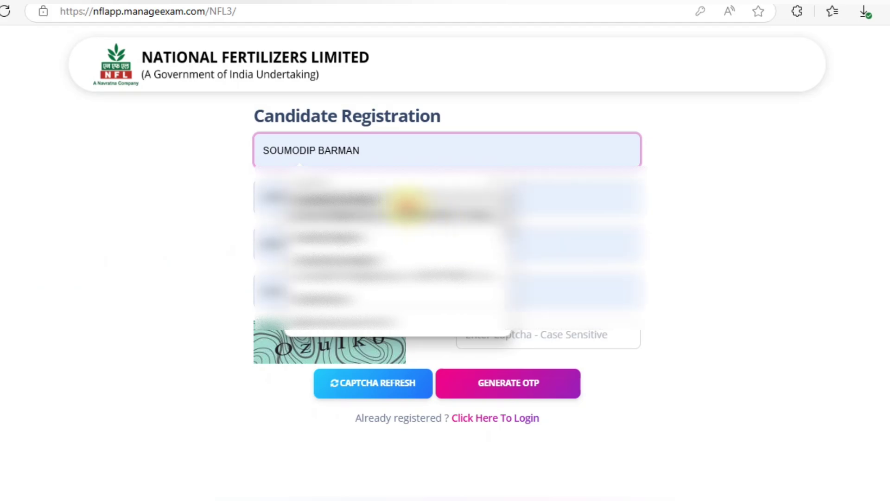
pyautogui.click(408, 207)
pyautogui.click(407, 204)
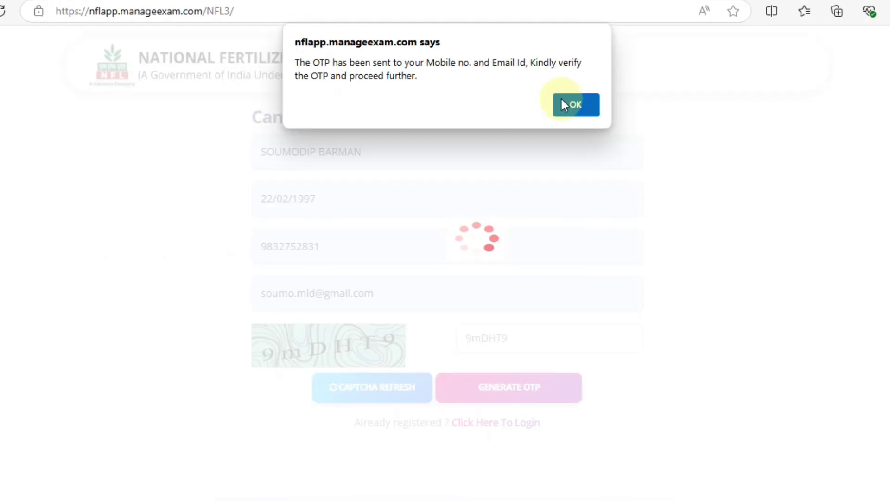
pyautogui.click(563, 104)
pyautogui.click(390, 119)
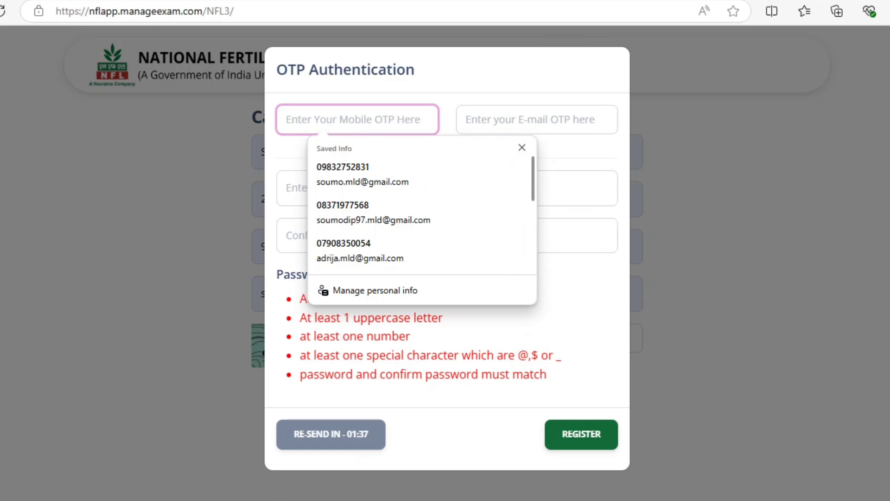
# Step: Enter the OTP codes, set and confirm the account password, and submit the registration
pyautogui.press('Escape')
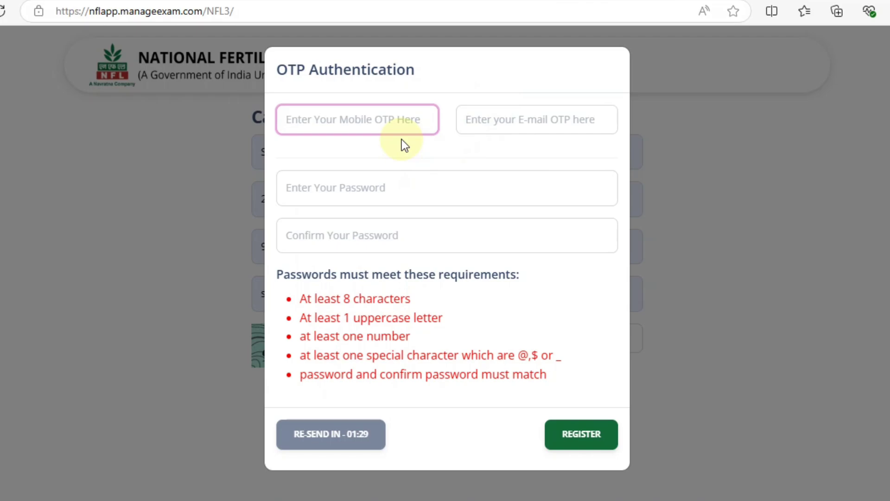
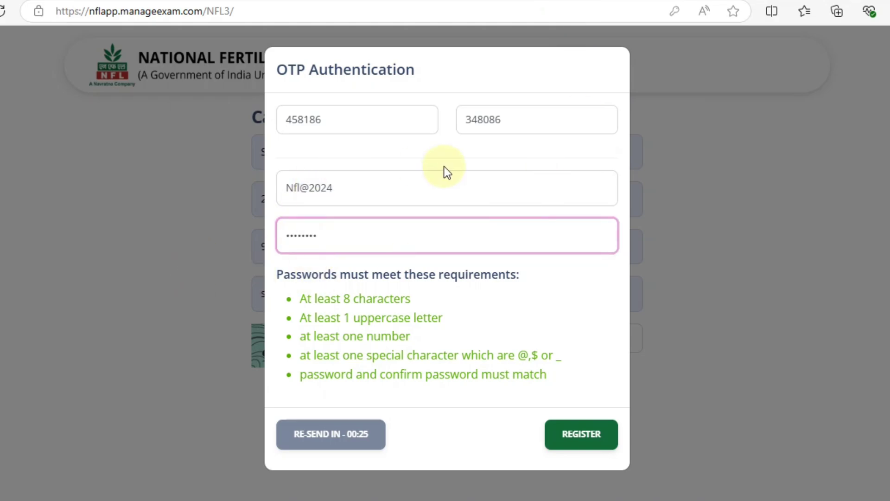
pyautogui.click(413, 188)
pyautogui.click(590, 436)
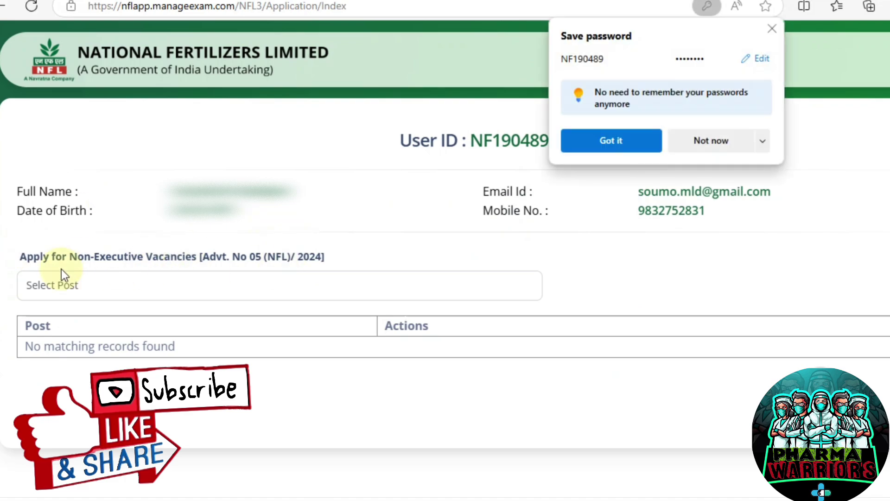
# Step: Select Pharmacist from the Select Post list and apply for it
pyautogui.click(503, 292)
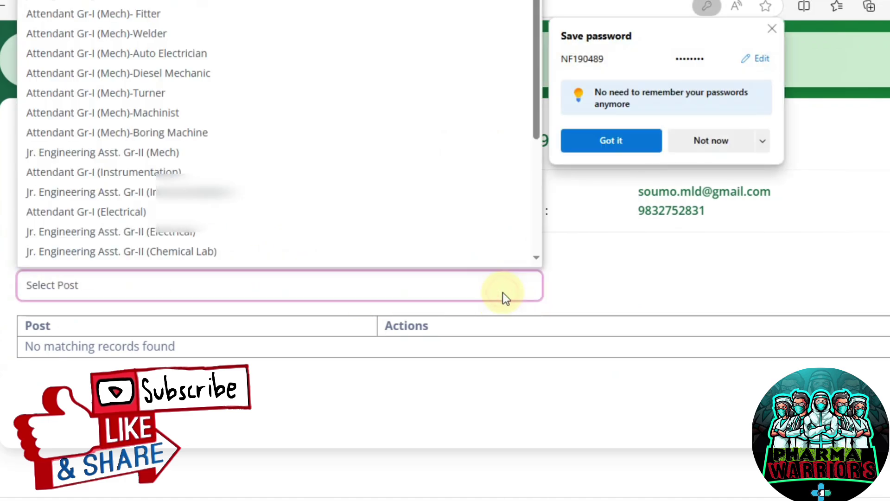
pyautogui.click(503, 292)
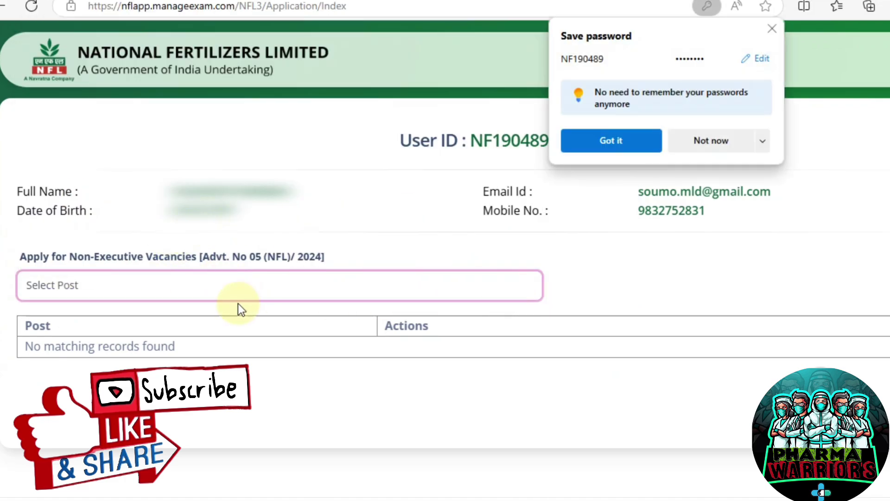
pyautogui.click(422, 282)
pyautogui.scroll(-1, 329, 214)
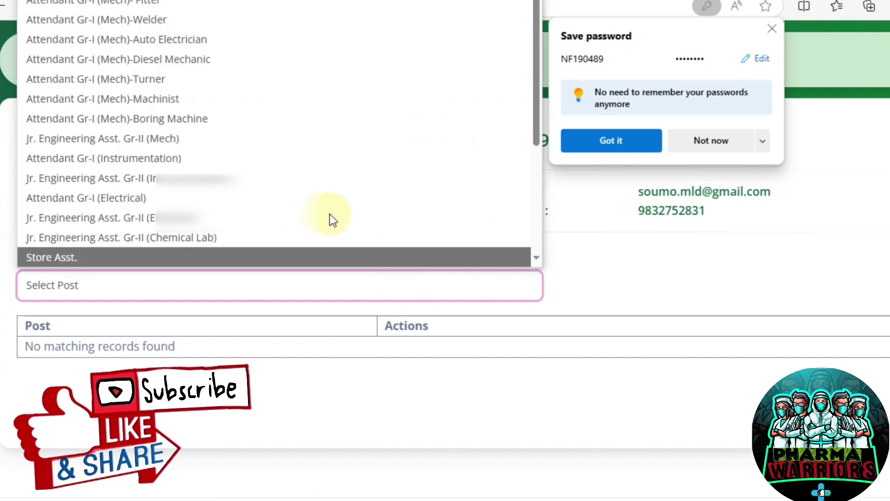
pyautogui.scroll(-4, 237, 157)
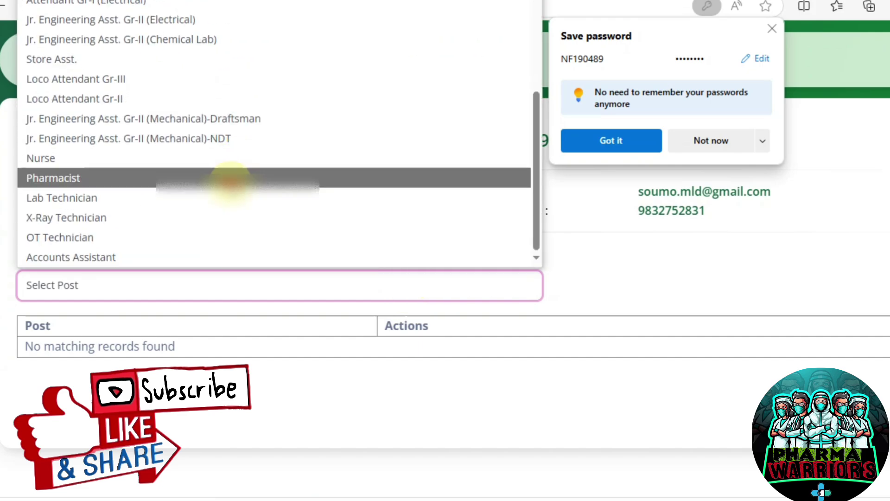
pyautogui.click(233, 178)
pyautogui.click(600, 292)
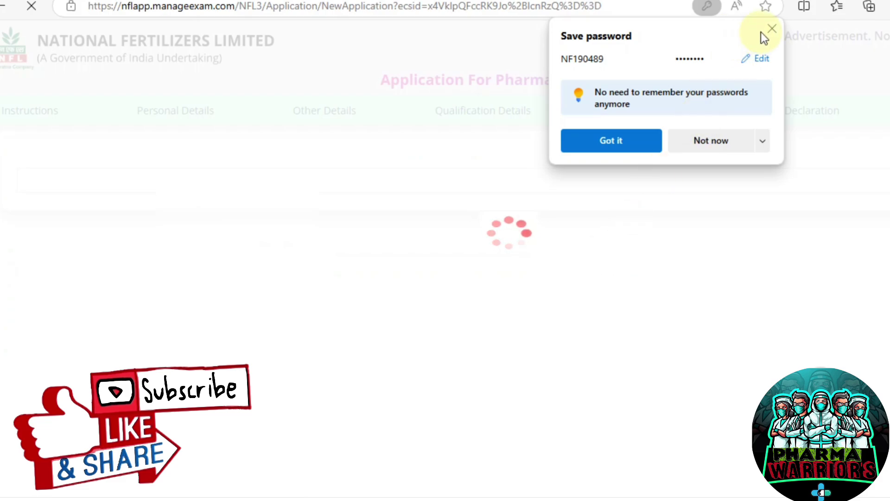
# Step: Dismiss the save-password prompt, read through the instructions and tick the specifications declaration
pyautogui.click(772, 29)
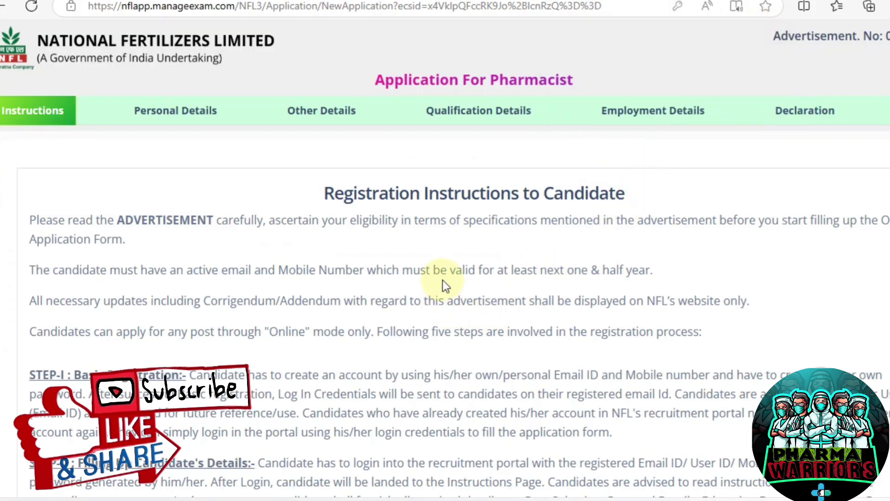
pyautogui.scroll(-3, 444, 280)
pyautogui.scroll(4, 444, 279)
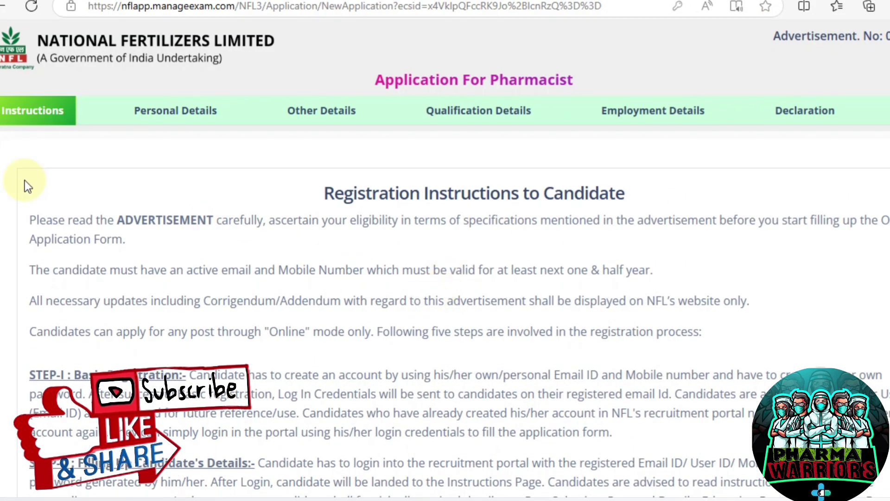
pyautogui.scroll(-2, 266, 266)
pyautogui.scroll(2, 141, 240)
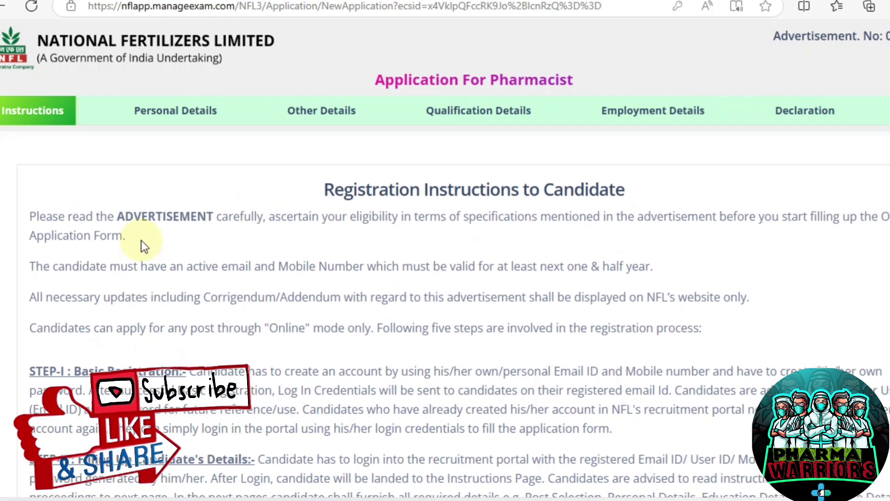
pyautogui.scroll(-2, 201, 267)
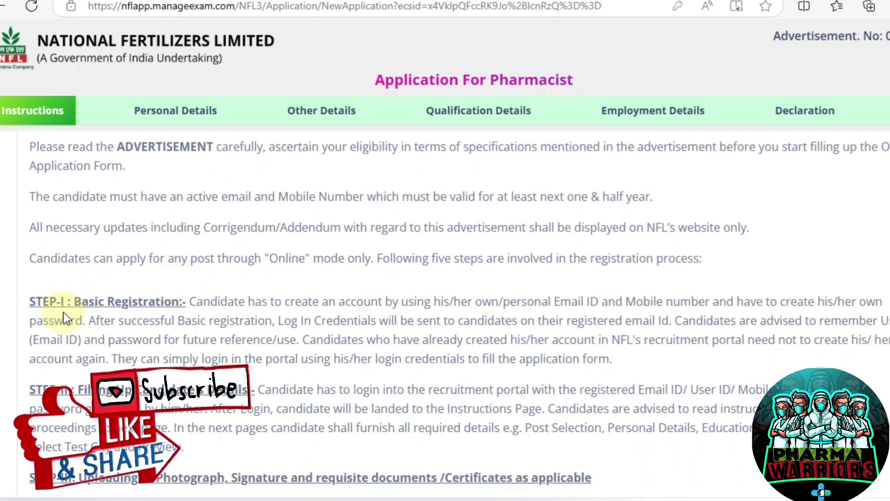
pyautogui.scroll(-3, 213, 326)
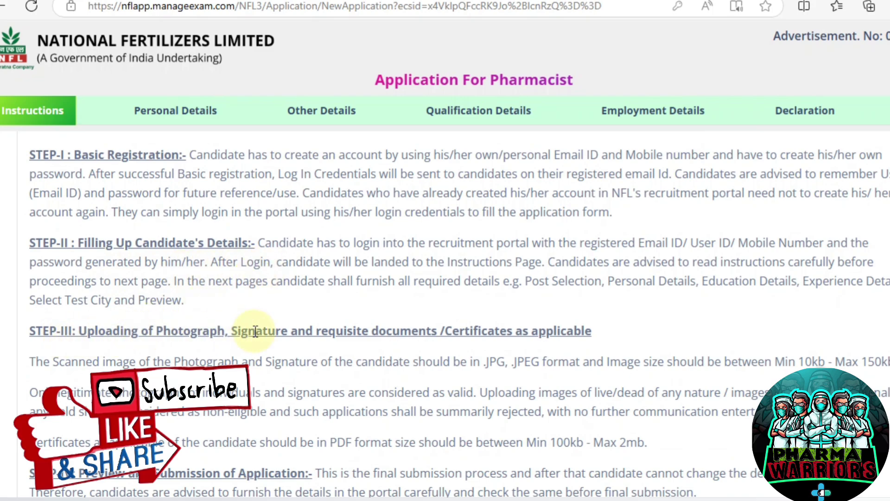
pyautogui.scroll(-2, 447, 323)
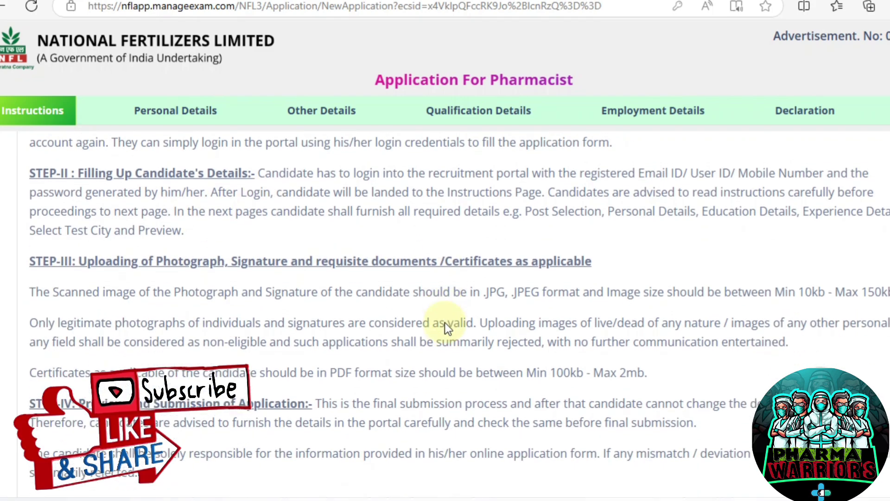
pyautogui.scroll(-4, 447, 319)
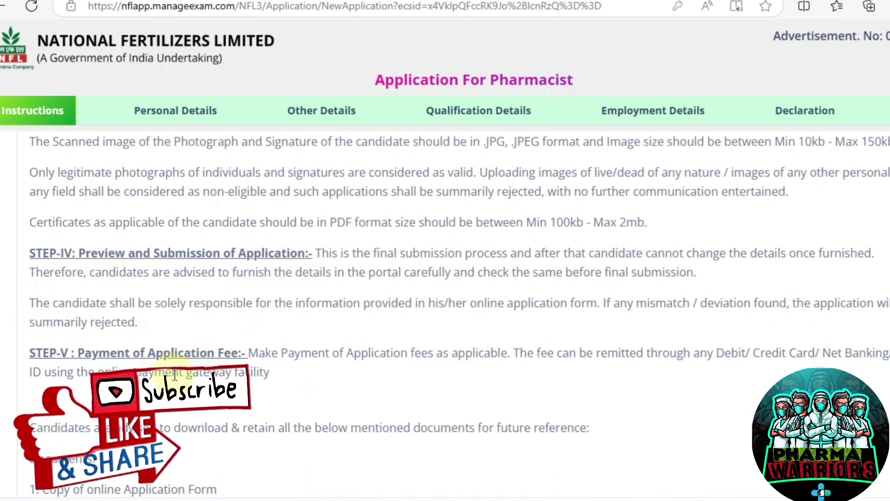
pyautogui.scroll(-4, 181, 381)
pyautogui.scroll(-10, 181, 381)
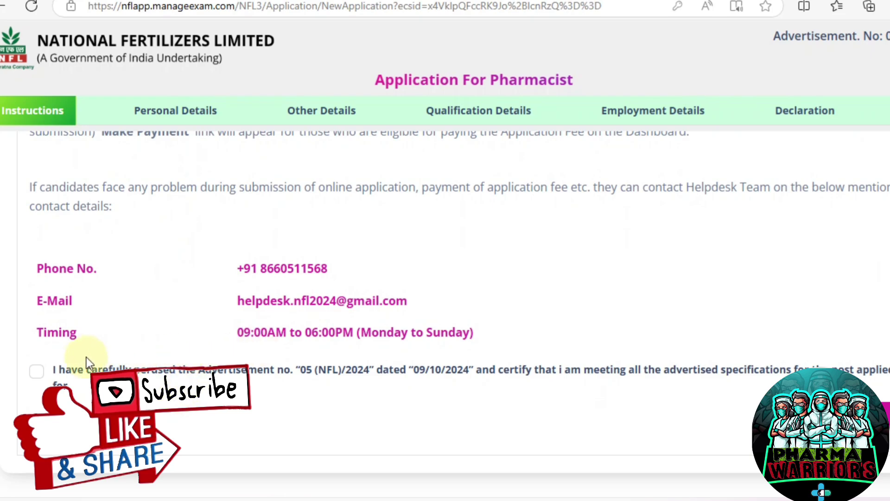
pyautogui.click(50, 375)
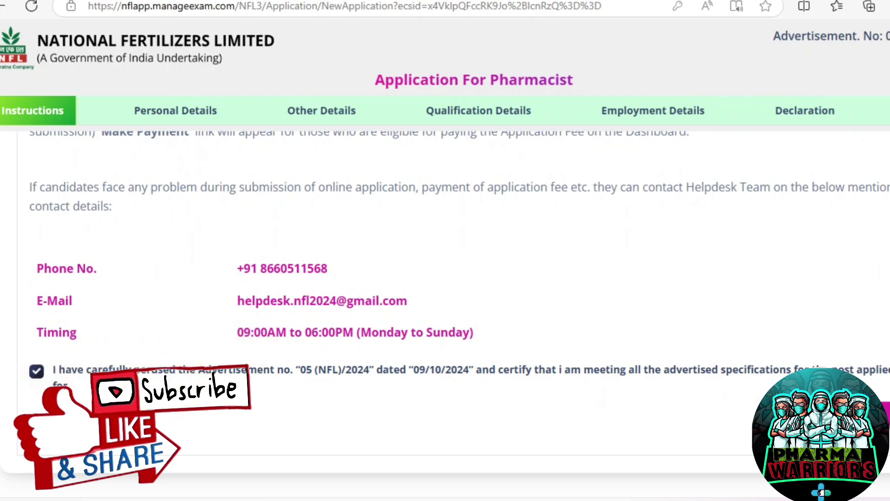
pyautogui.click(184, 216)
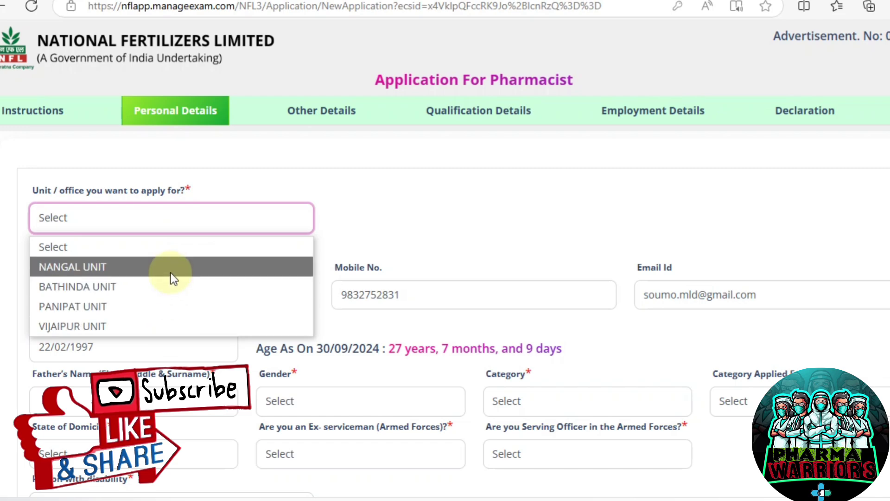
# Step: Pick the unit applied for and enter the father's name as SUBHASHMAN
pyautogui.click(208, 221)
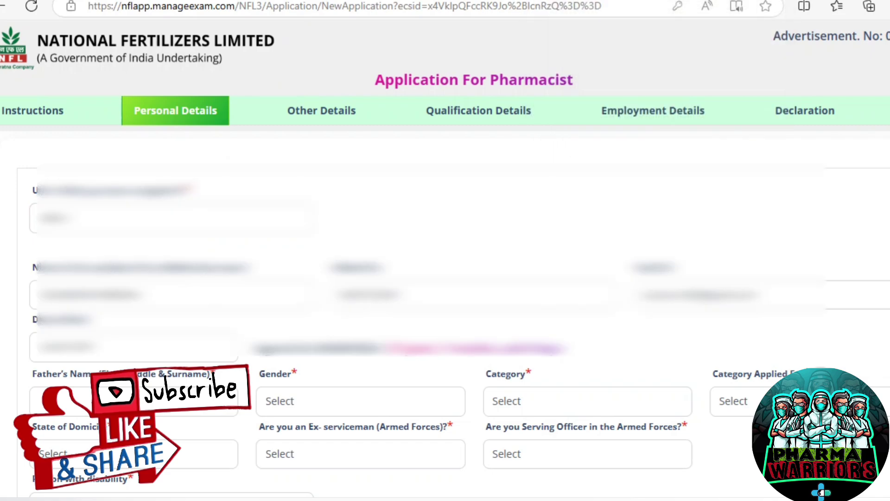
pyautogui.click(227, 217)
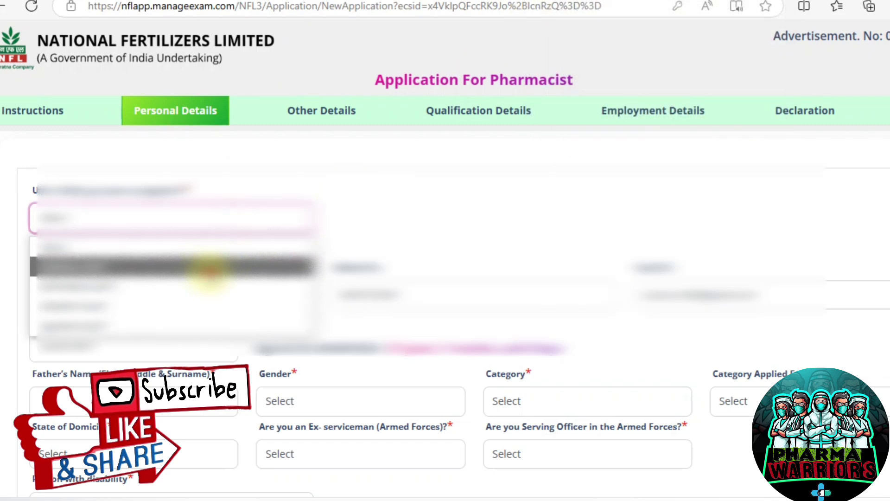
pyautogui.click(209, 281)
pyautogui.scroll(-3, 487, 306)
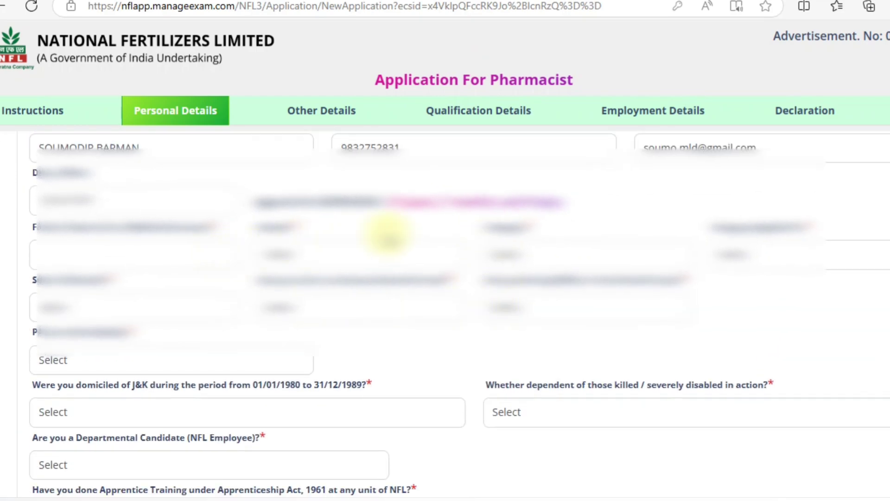
pyautogui.click(186, 261)
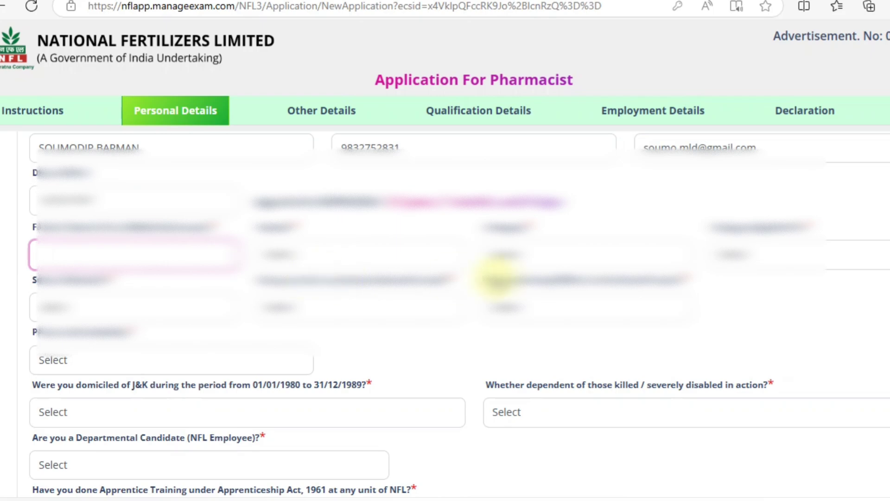
pyautogui.write('SUB')
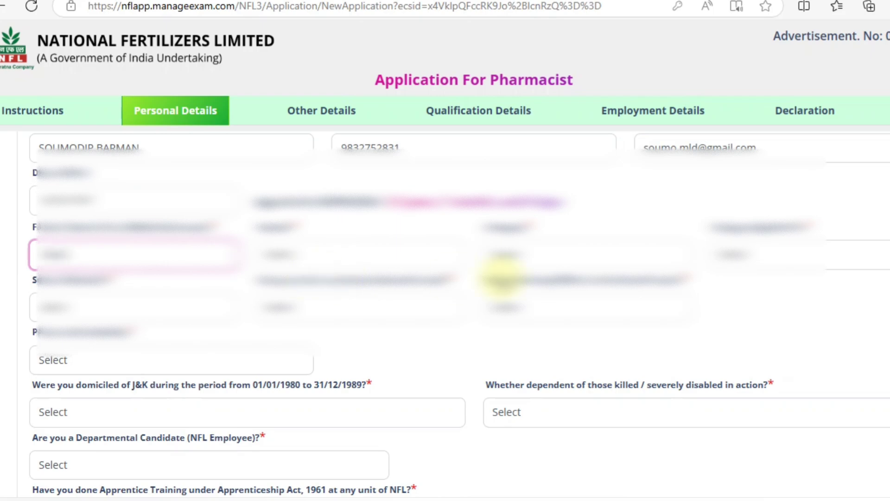
pyautogui.write('HASHMAN')
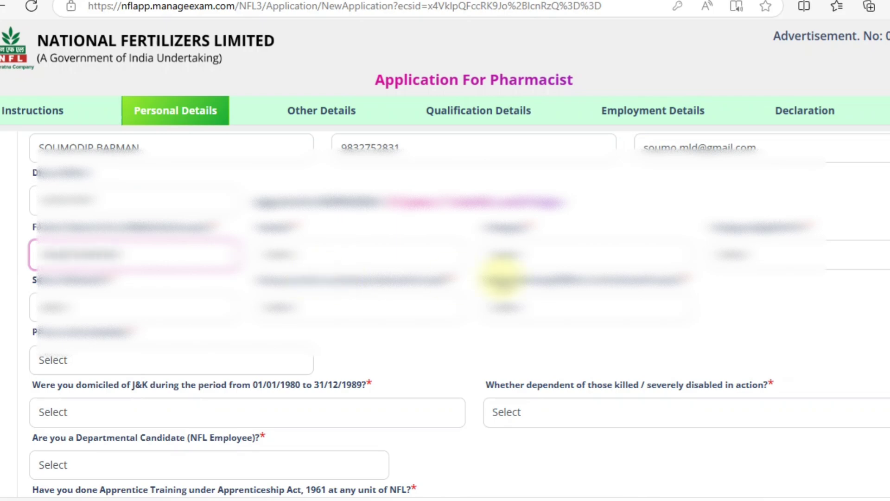
# Step: Fill the gender, category, State of Domicile and ex-serviceman fields, entering 'harr'
pyautogui.press('Tab')
pyautogui.press('Tab')
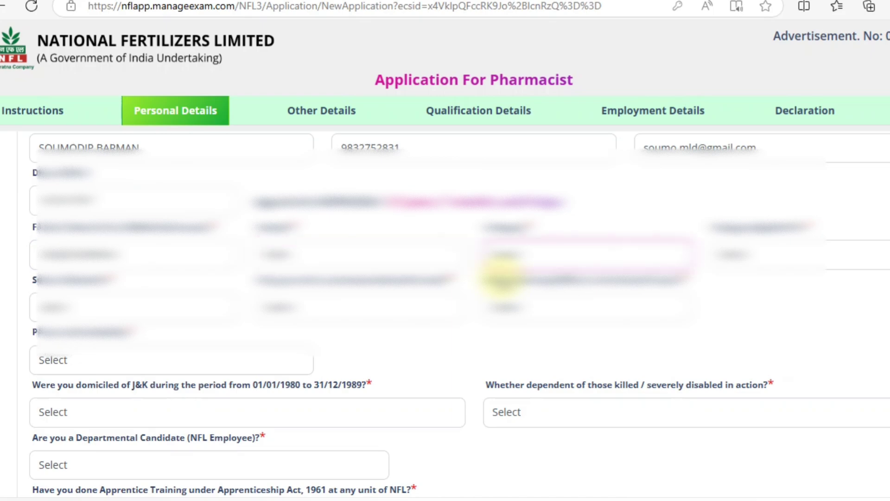
pyautogui.press('Tab')
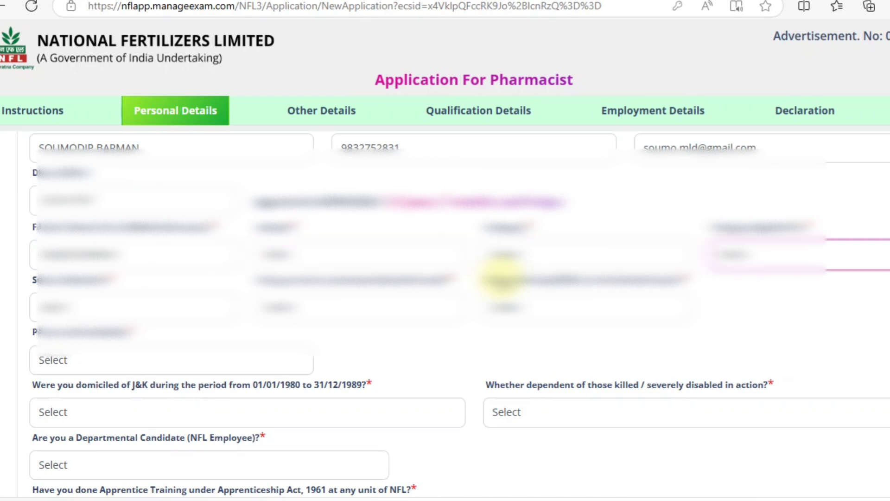
pyautogui.press('Tab')
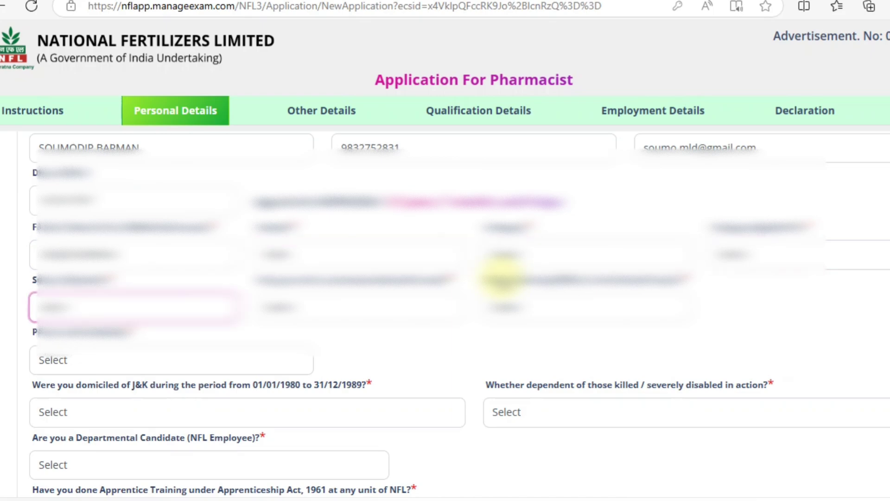
pyautogui.write('harr')
pyautogui.press('Tab')
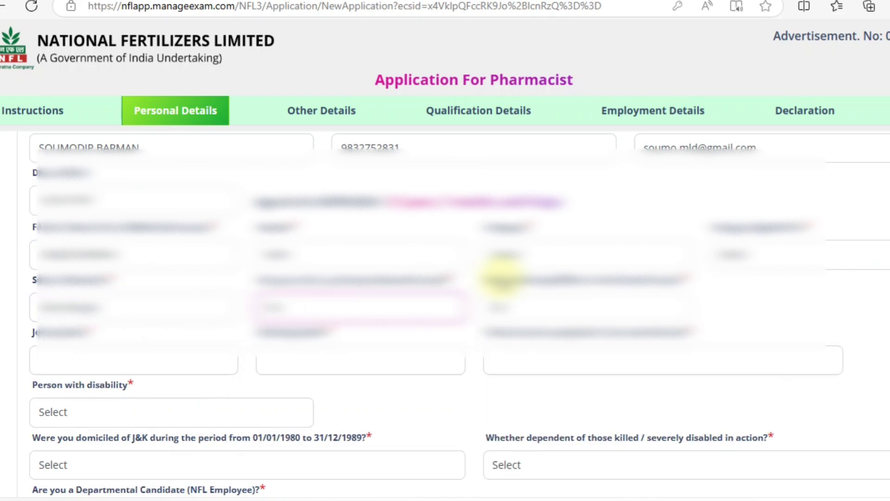
pyautogui.press('Tab')
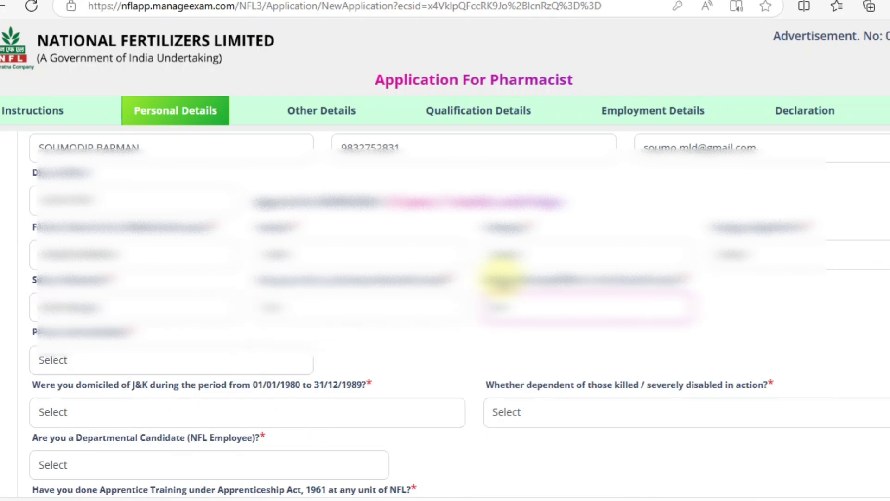
# Step: Answer No to disability, J&K, dependent and departmental questions, set Apprentice Training, and save
pyautogui.press('Tab')
pyautogui.press('Down')
pyautogui.press('Down')
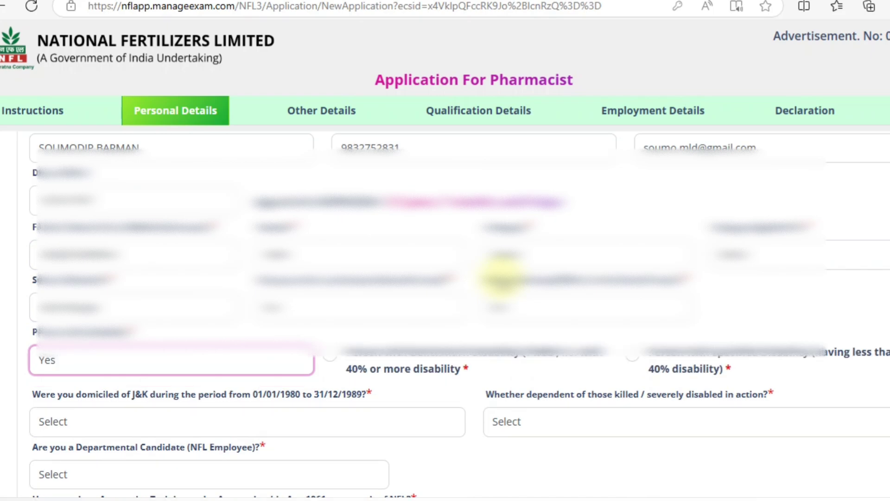
pyautogui.press('Tab')
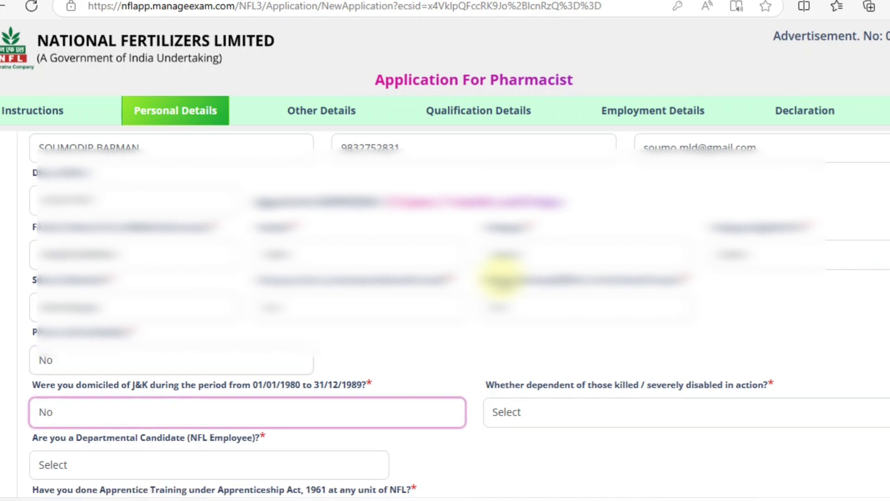
pyautogui.press('Tab')
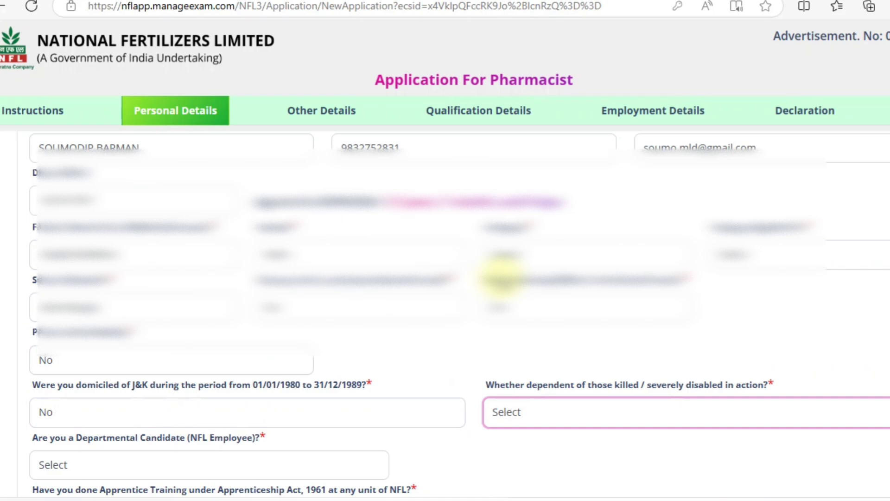
pyautogui.press('Tab')
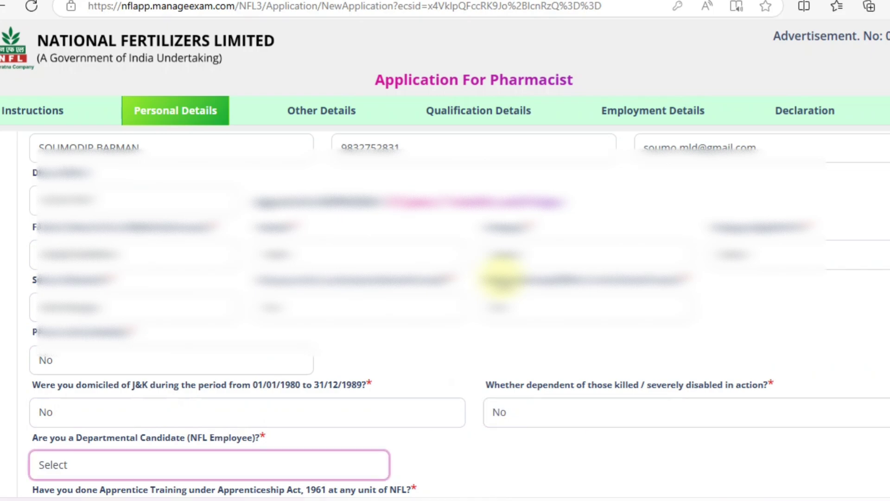
pyautogui.press('n')
pyautogui.press('Tab')
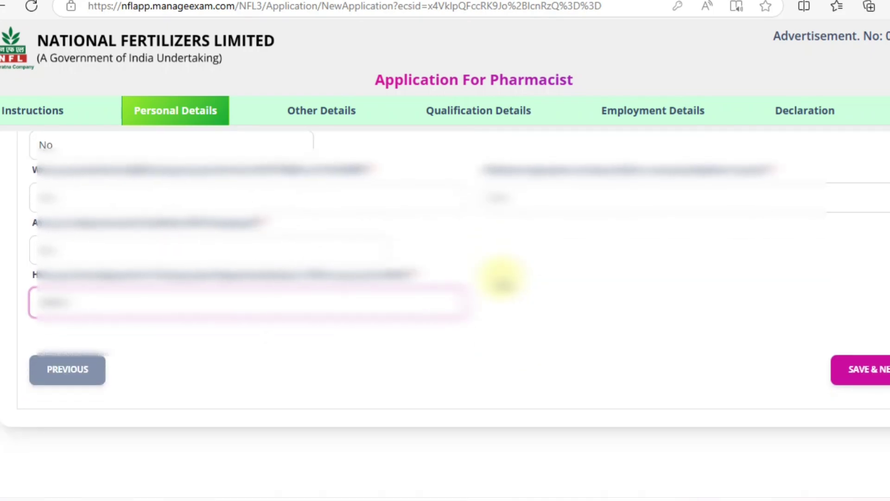
pyautogui.press('Down')
pyautogui.press('Down')
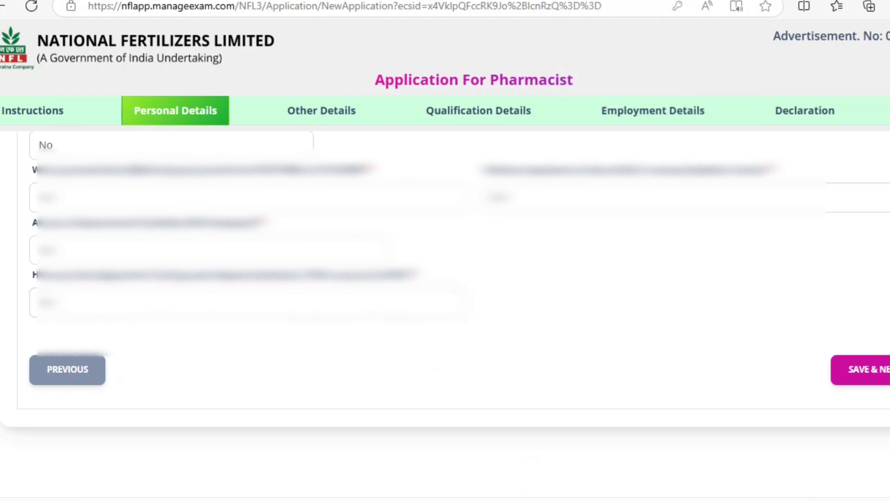
pyautogui.click(868, 371)
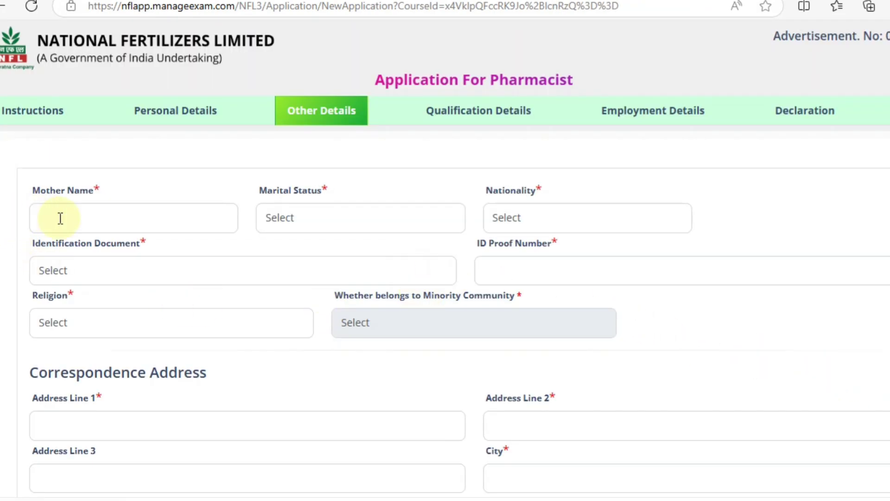
# Step: Set Marital Status to Single and Nationality to Indian
pyautogui.click(70, 219)
pyautogui.click(326, 218)
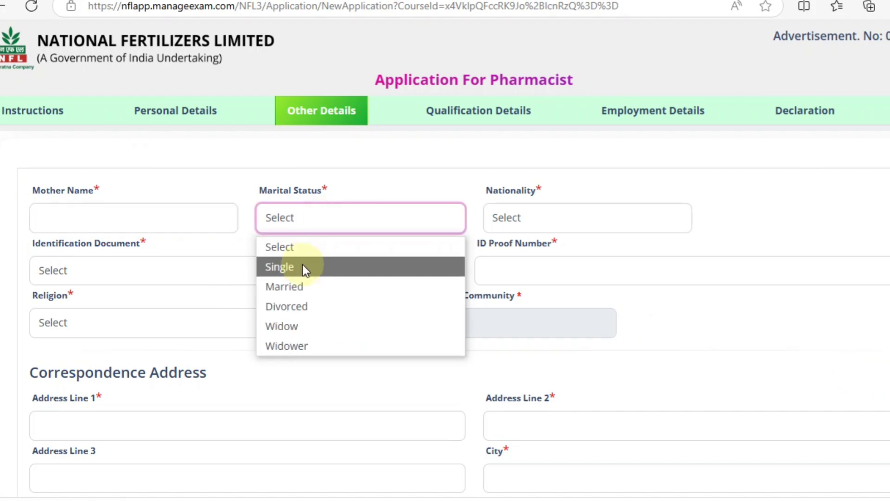
pyautogui.click(302, 267)
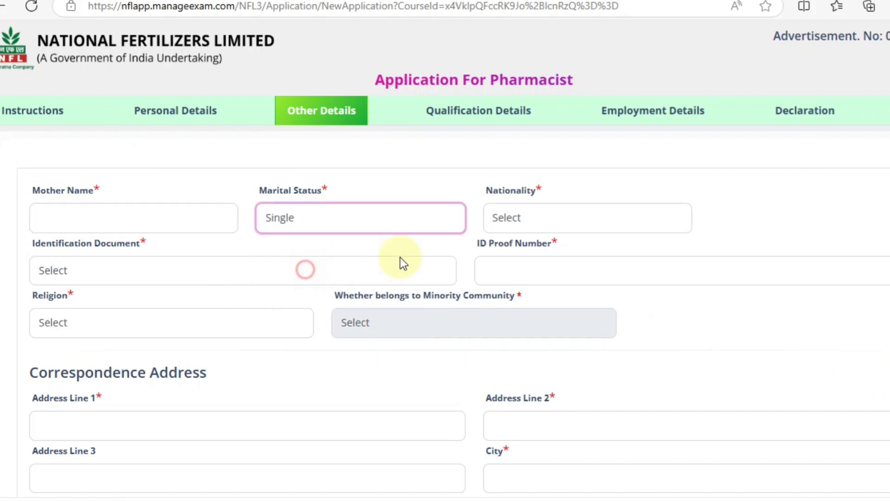
pyautogui.click(640, 215)
pyautogui.click(614, 270)
# Step: Choose Aadhaar Card as identification document and Hinduism as religion
pyautogui.click(239, 274)
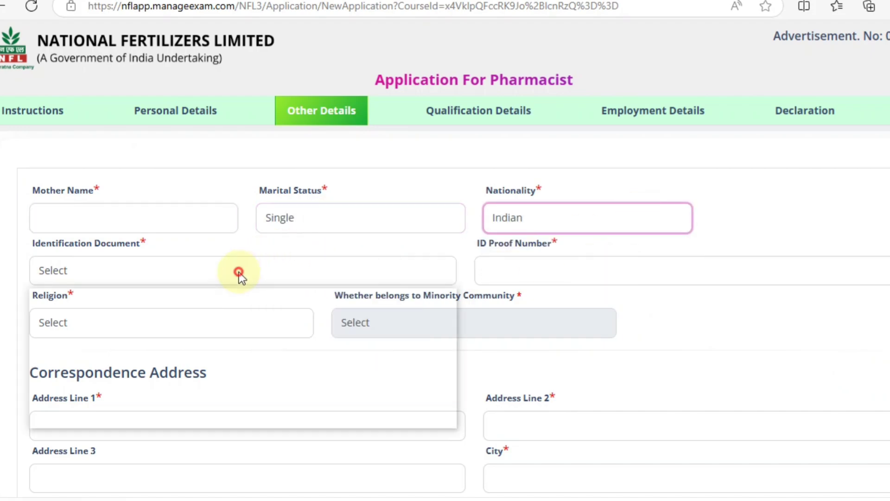
pyautogui.click(204, 320)
pyautogui.click(515, 277)
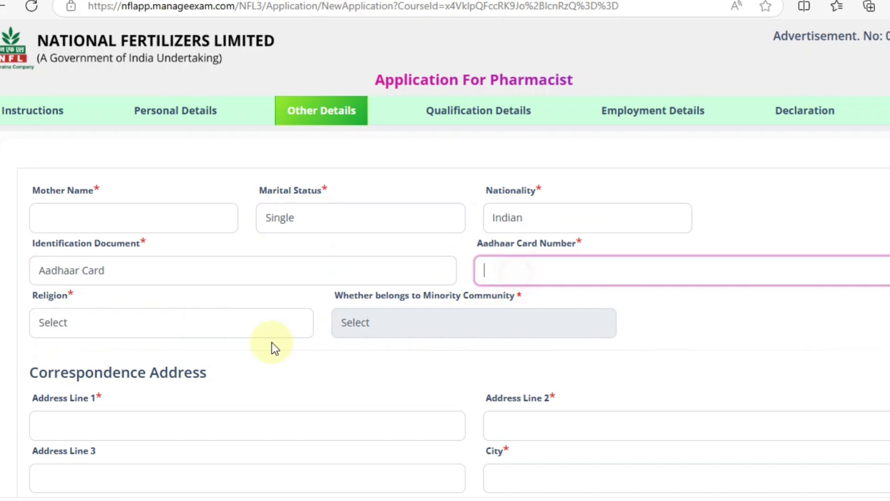
pyautogui.click(174, 335)
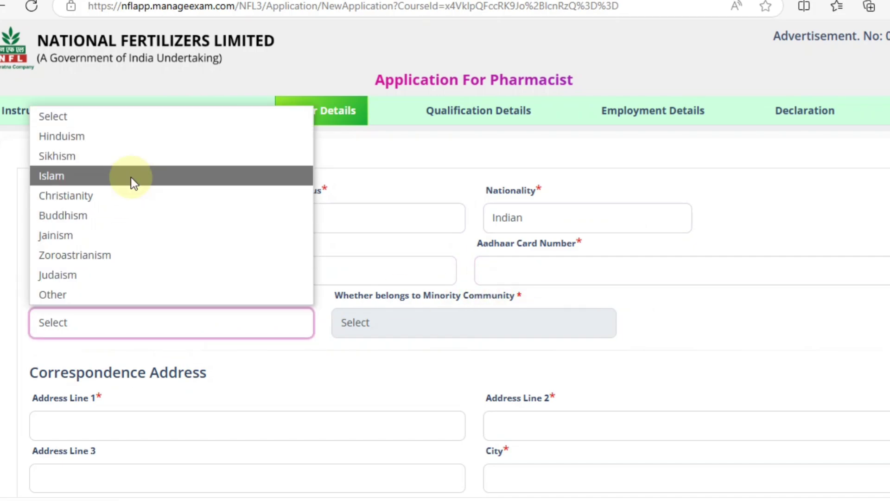
pyautogui.click(158, 137)
pyautogui.scroll(-3, 430, 331)
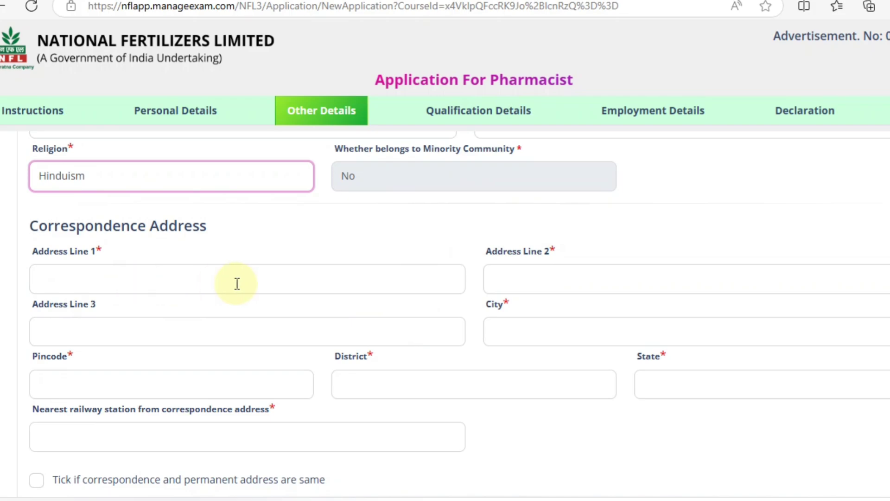
pyautogui.scroll(-5, 236, 282)
pyautogui.scroll(-4, 391, 354)
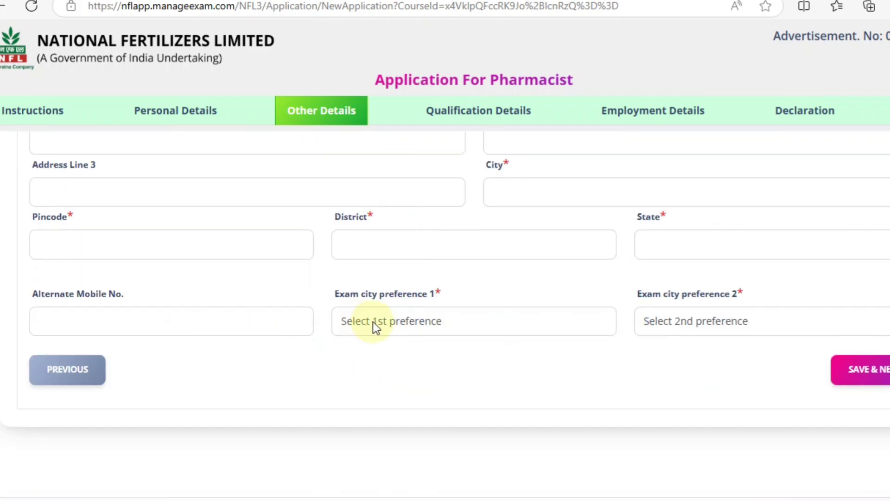
# Step: Choose Kolkata (West Bengal) as first exam city and Guwahati (Assam) as second, then continue to Qualification Details
pyautogui.click(506, 319)
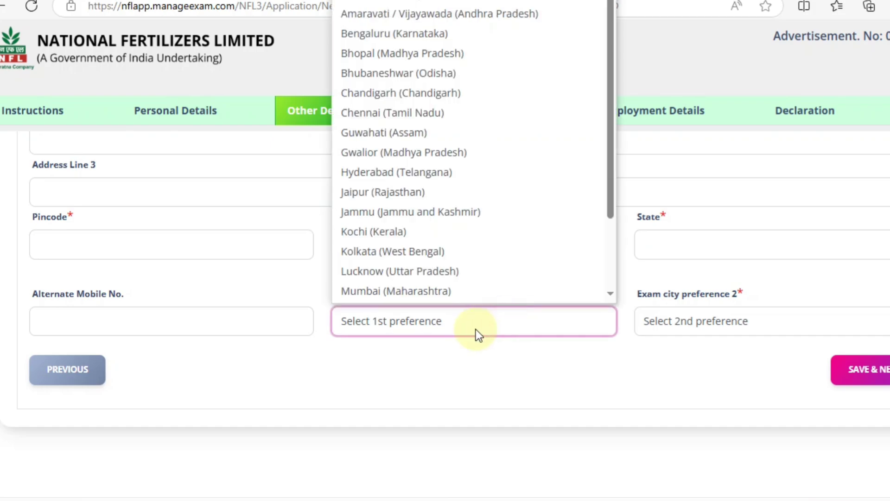
pyautogui.click(444, 252)
pyautogui.click(665, 322)
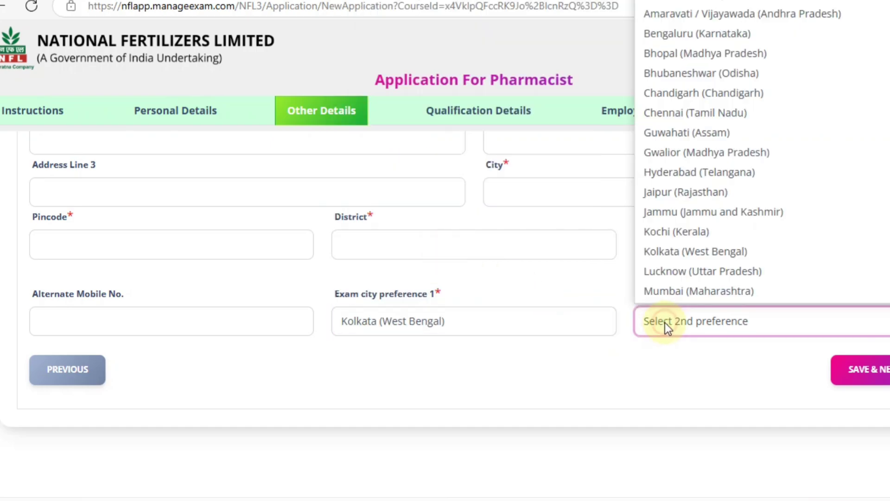
pyautogui.scroll(-1, 678, 277)
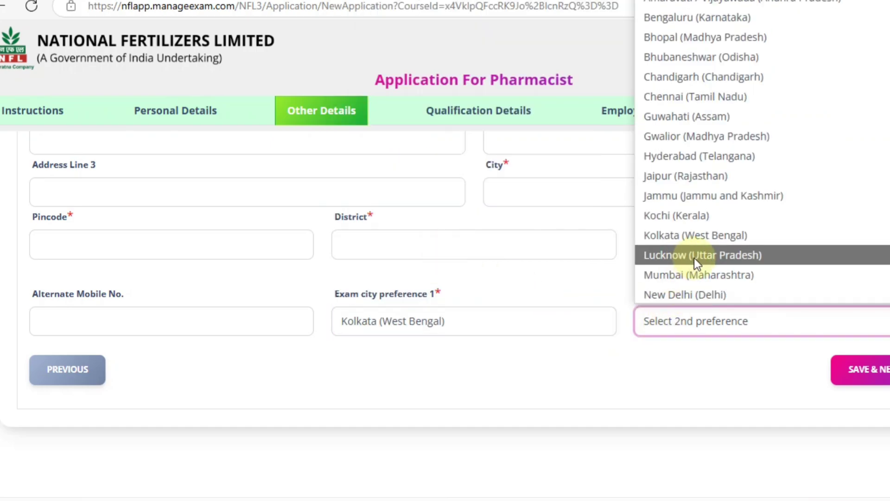
pyautogui.scroll(2, 694, 258)
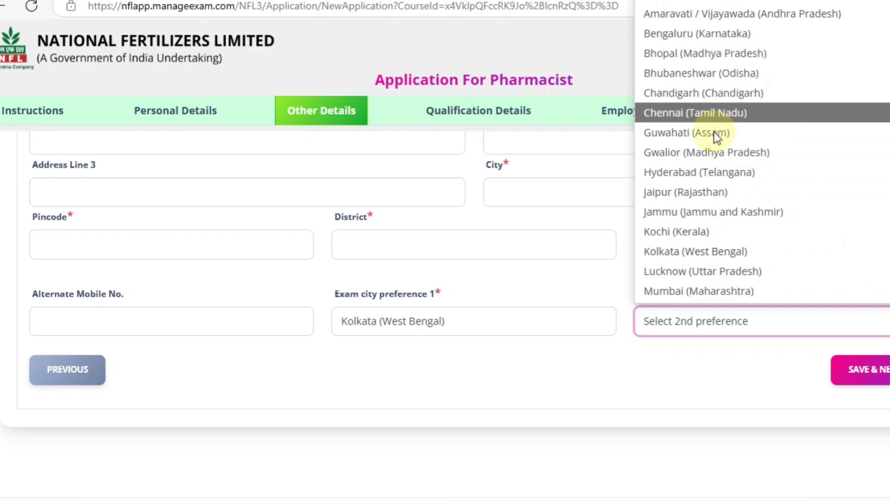
pyautogui.click(730, 133)
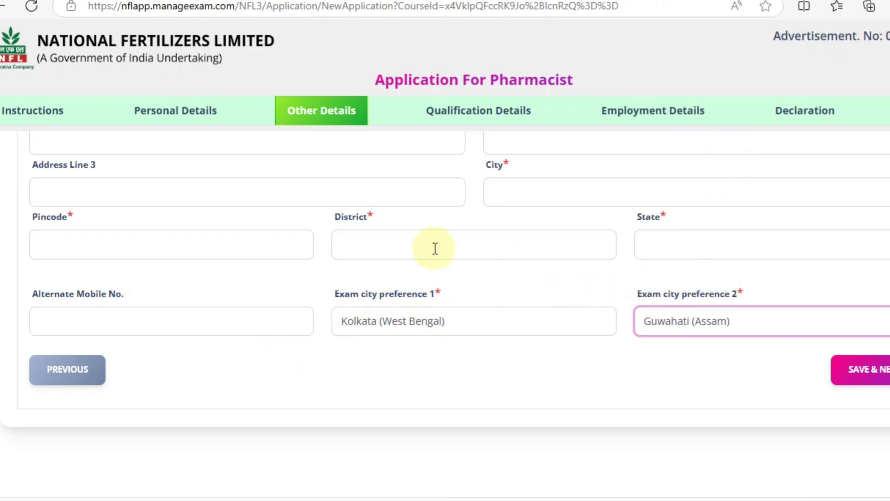
pyautogui.scroll(6, 287, 273)
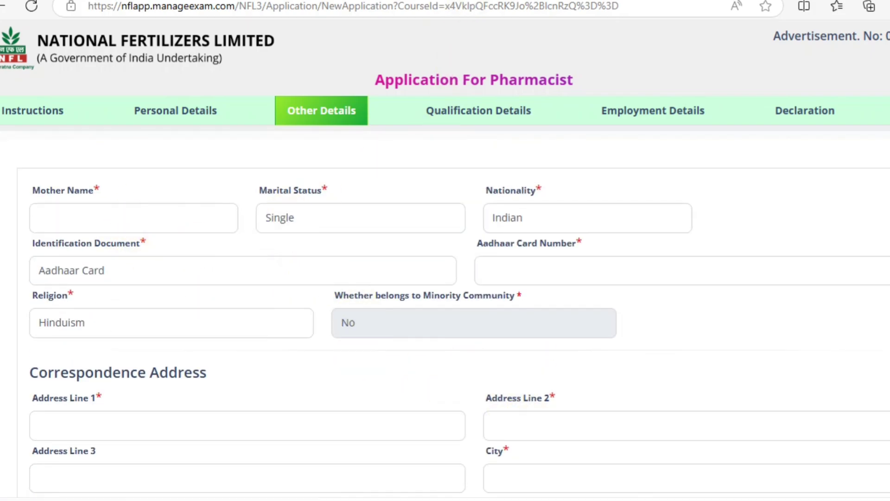
pyautogui.click(479, 111)
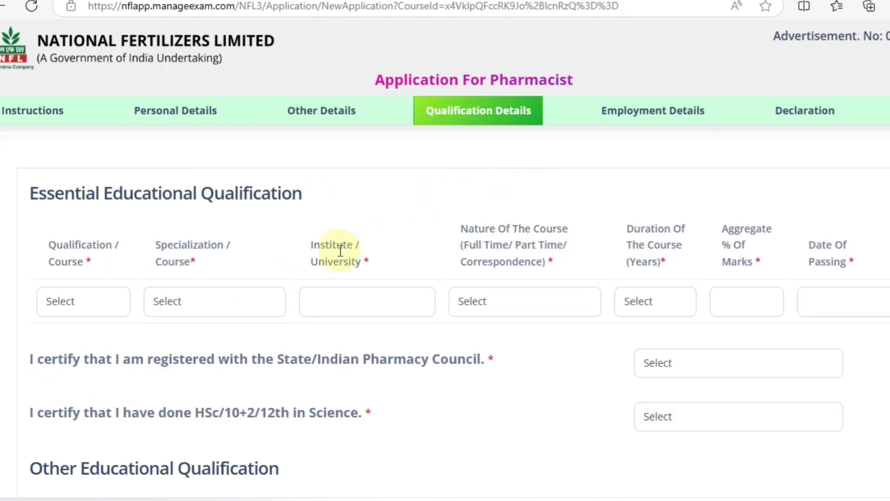
# Step: Enter the essential qualification as Bachelor degree in Pharmacy (B. Pharm) from MAKAUT
pyautogui.click(121, 305)
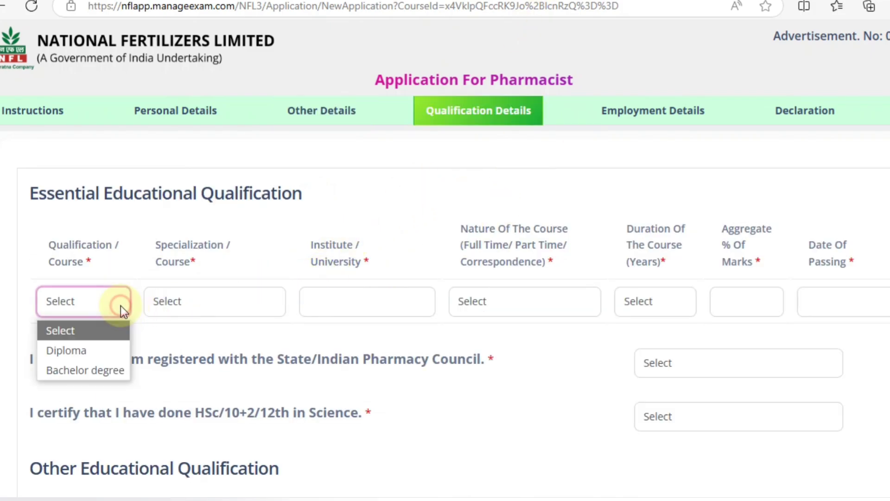
pyautogui.click(116, 370)
pyautogui.click(199, 307)
pyautogui.click(175, 351)
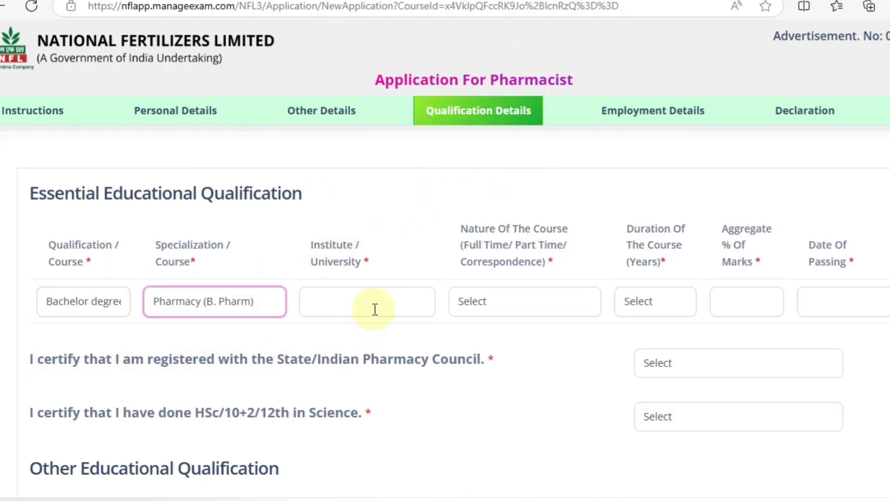
pyautogui.click(374, 307)
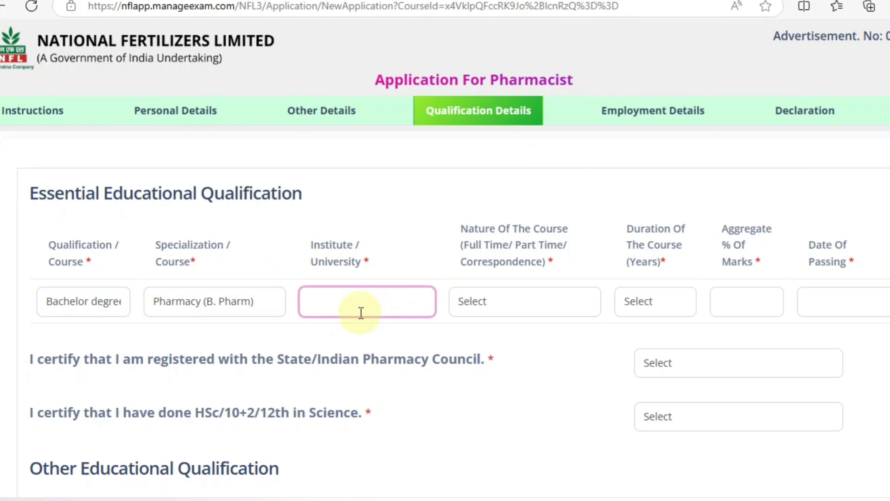
pyautogui.write('MAKAUT')
# Step: Set the course nature to FullTime and the duration to 4 years
pyautogui.press('Tab')
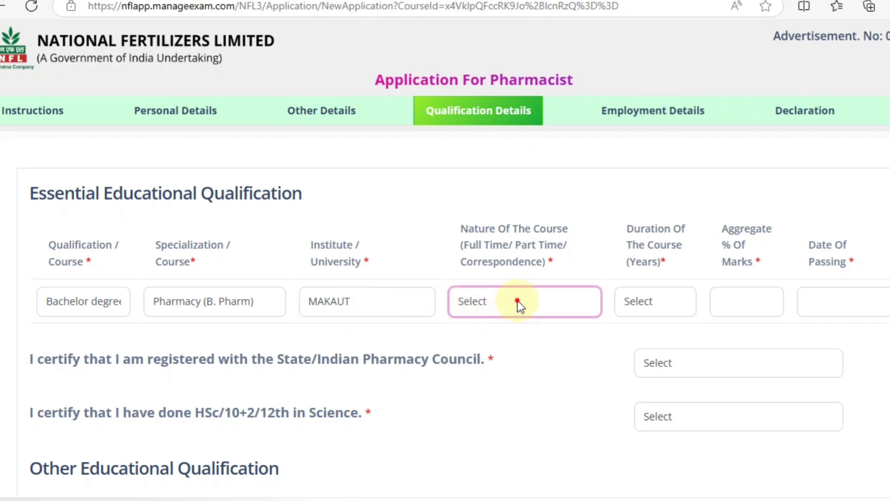
pyautogui.click(517, 300)
pyautogui.click(513, 351)
pyautogui.click(639, 305)
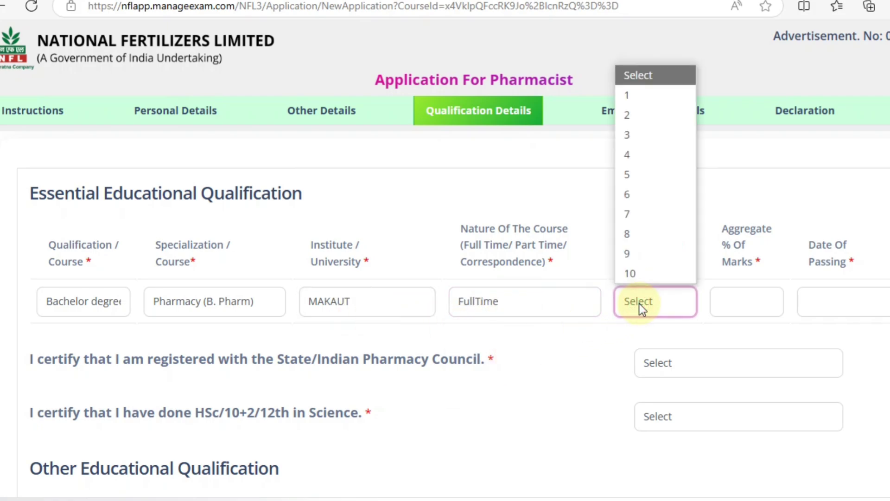
pyautogui.click(628, 155)
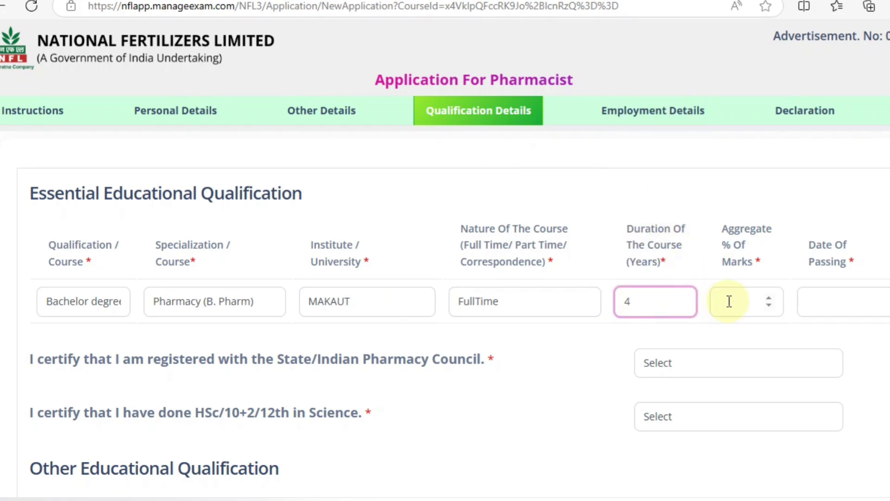
pyautogui.click(769, 300)
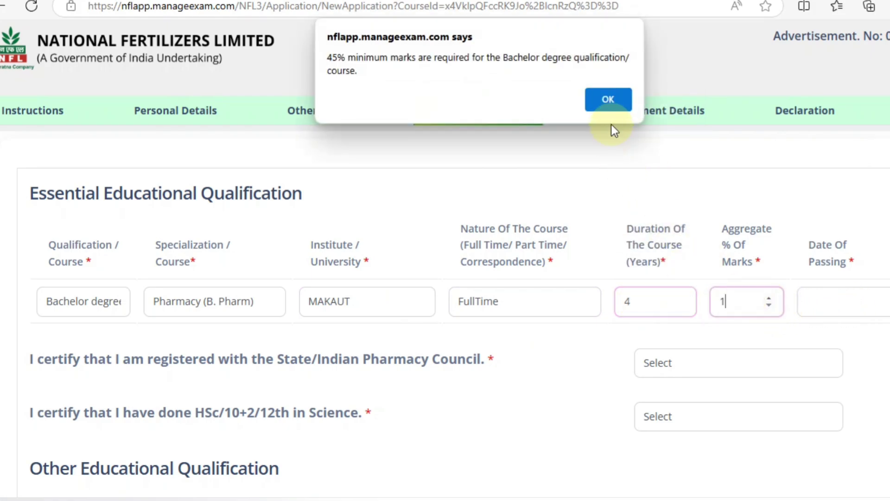
# Step: Dismiss the 45% minimum-marks warning, leaving aggregate marks and passing date blank
pyautogui.press('Return')
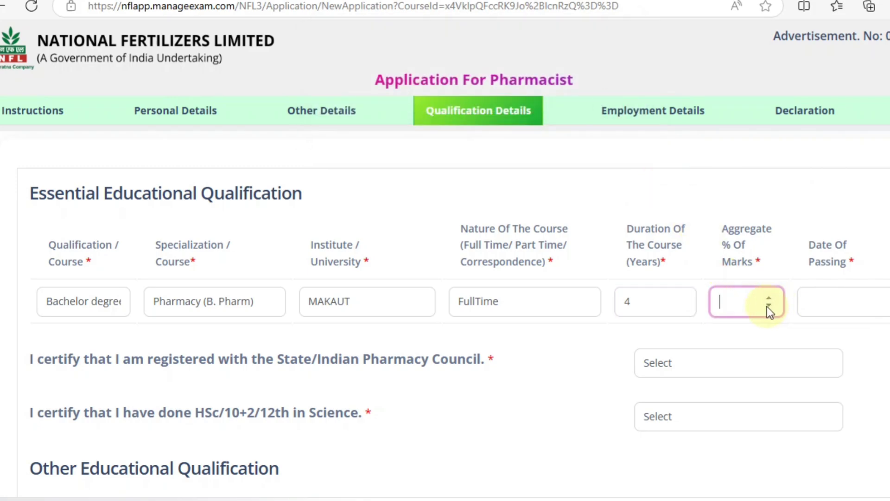
pyautogui.click(768, 306)
pyautogui.click(611, 98)
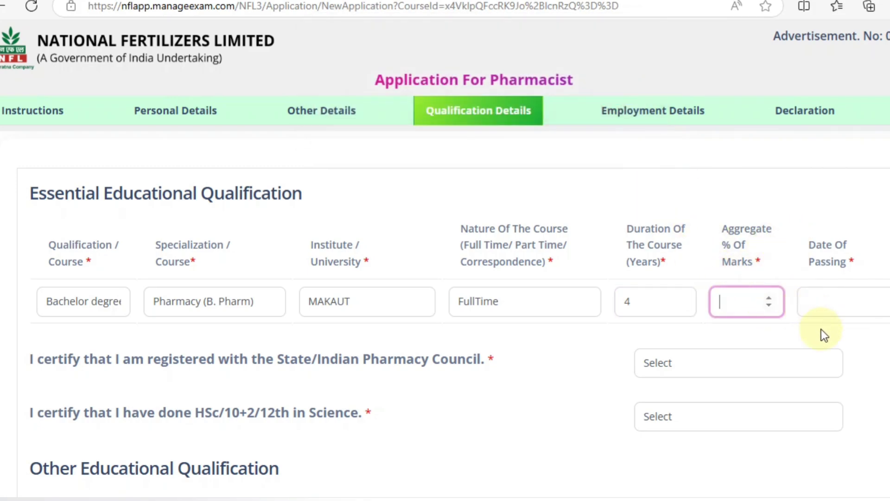
pyautogui.click(845, 302)
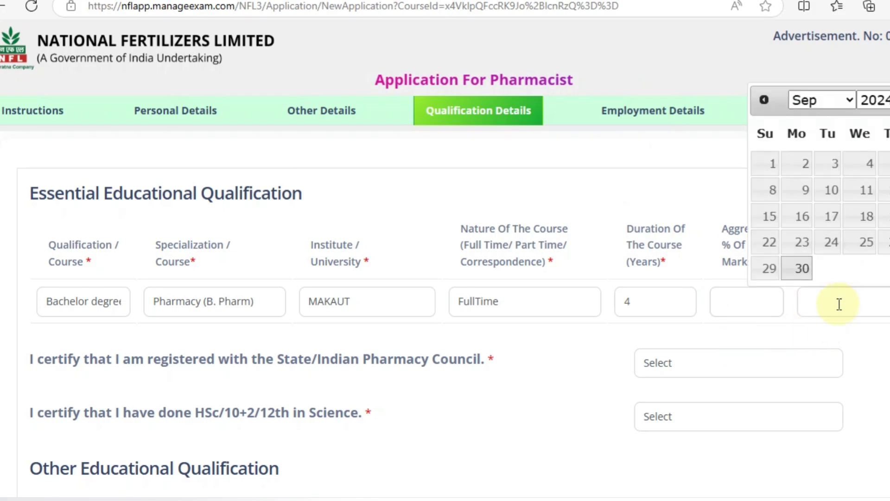
pyautogui.click(744, 298)
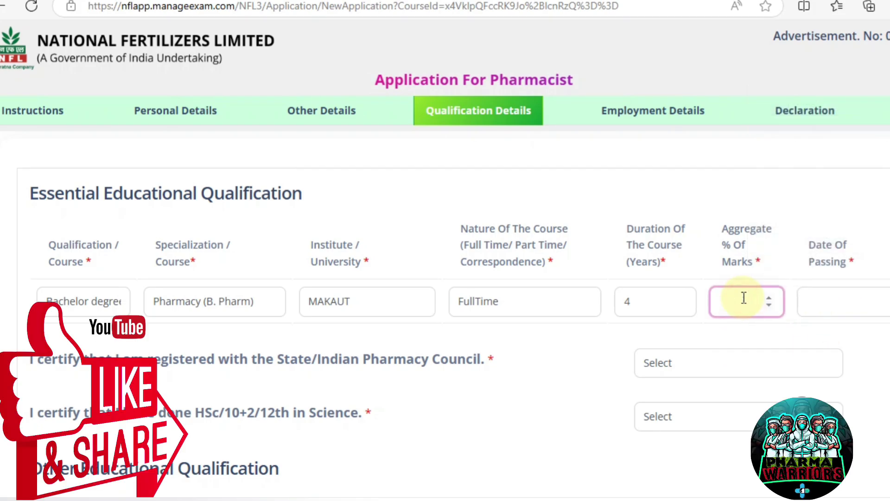
# Step: Answer Yes to Pharmacy Council registration and move on to the HSc in Science certification
pyautogui.click(654, 370)
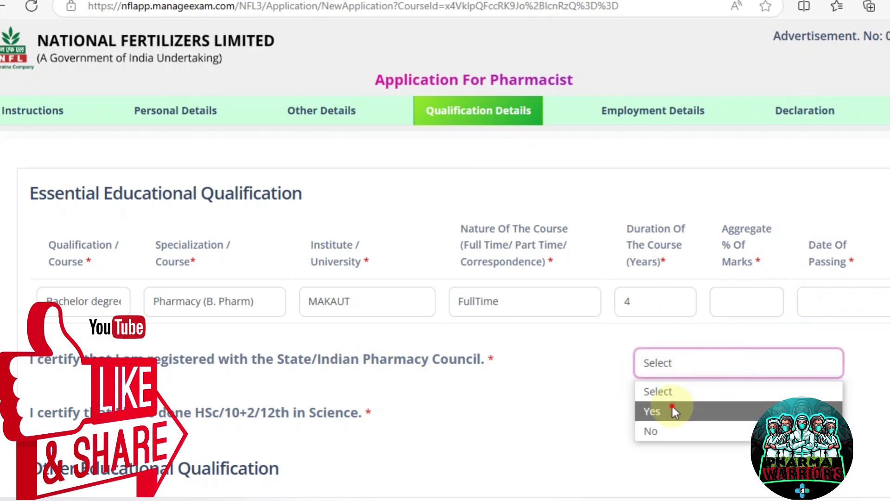
pyautogui.click(673, 411)
pyautogui.scroll(-3, 482, 396)
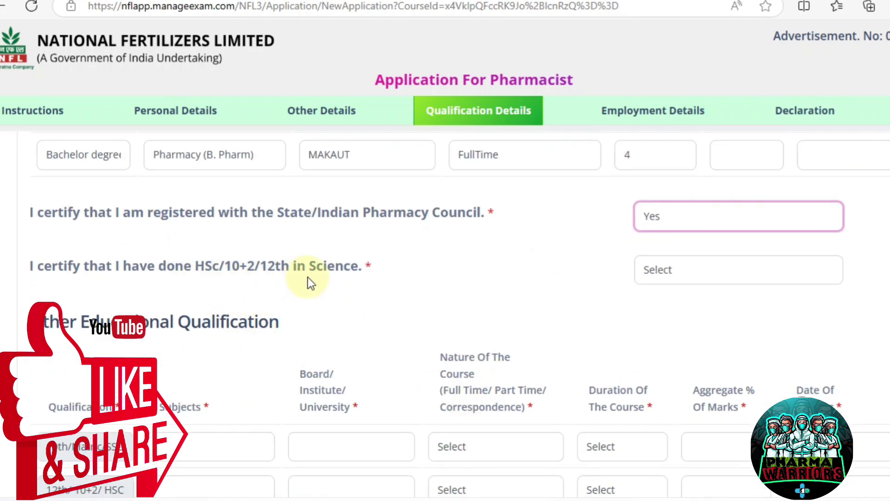
pyautogui.click(673, 269)
# Step: Confirm having completed HSc in Science
pyautogui.click(680, 314)
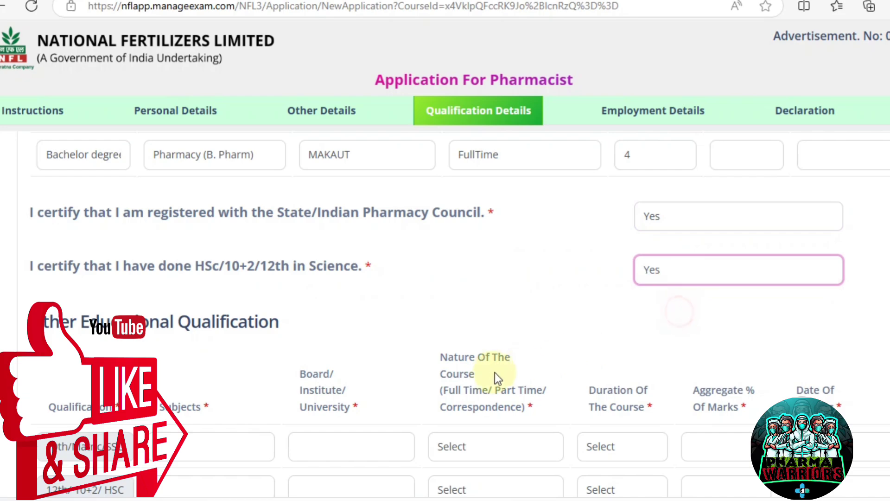
pyautogui.scroll(-3, 492, 372)
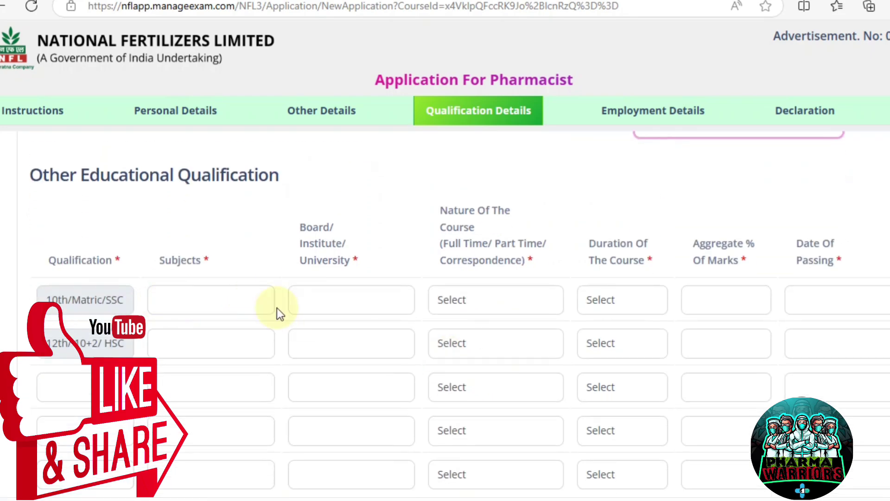
pyautogui.scroll(-1, 186, 312)
pyautogui.scroll(-1, 184, 313)
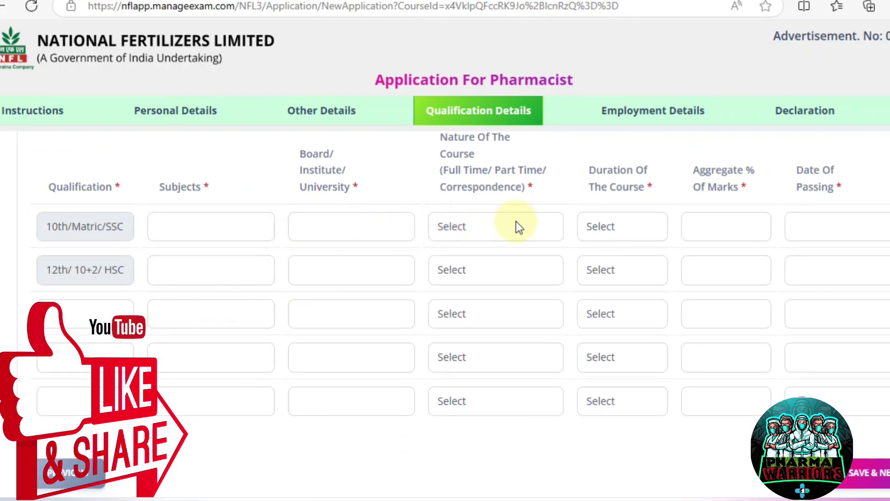
# Step: Fill the 10th/Matric/SSC row with ALL SUBJ, WBBSE board, FullTime and a 2-year duration
pyautogui.click(241, 229)
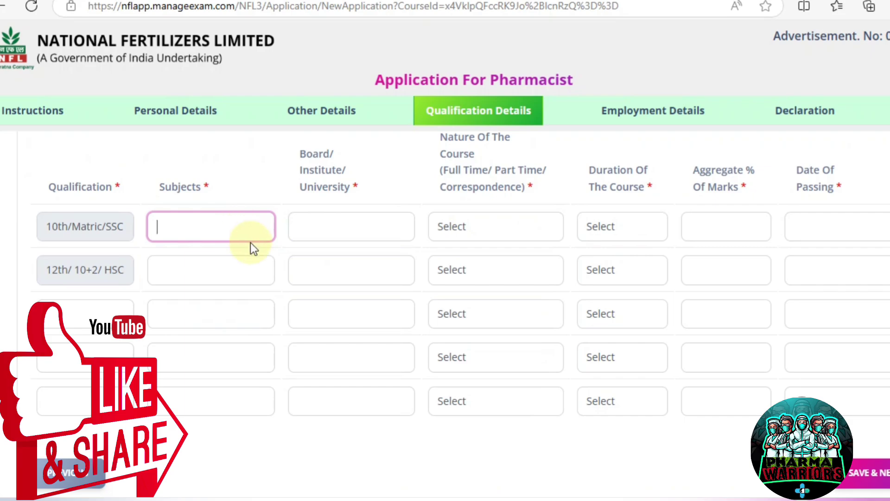
pyautogui.write('A')
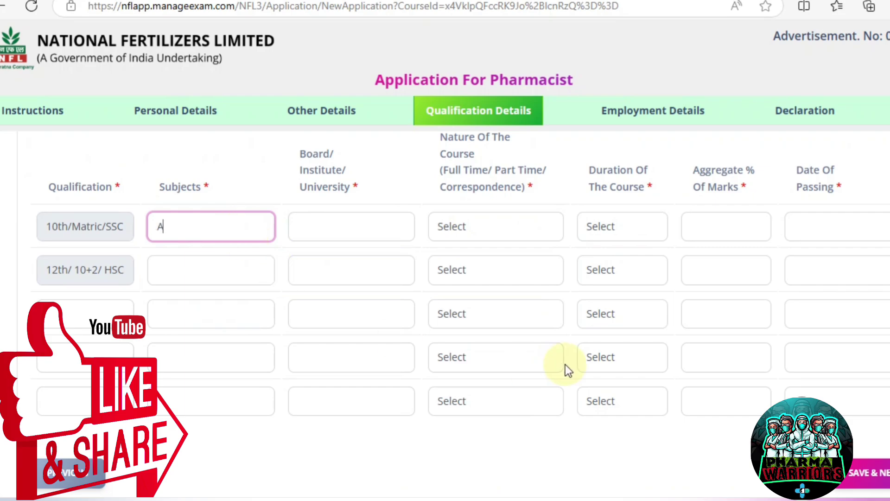
pyautogui.write('LL SUBJ')
pyautogui.press('Tab')
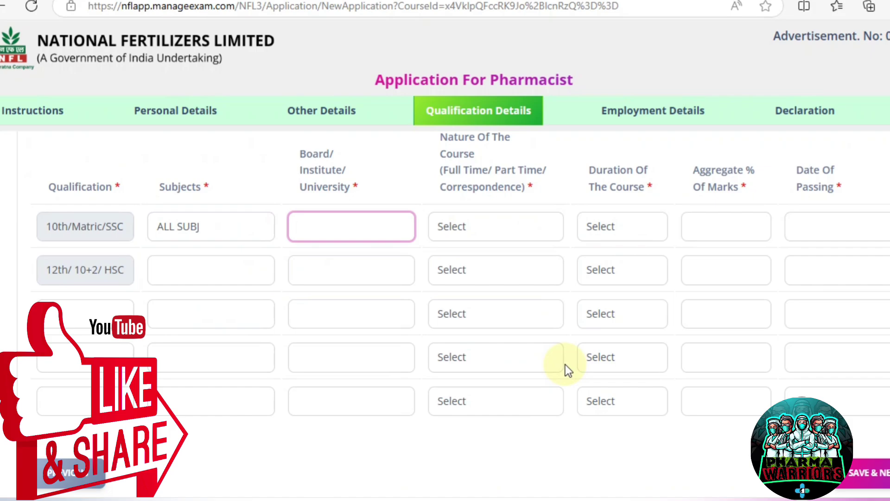
pyautogui.write('WBBSE')
pyautogui.press('Tab')
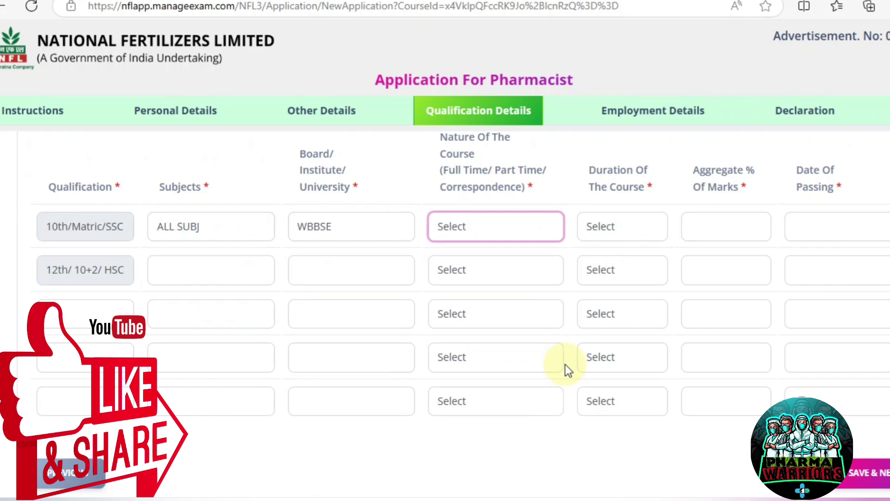
pyautogui.press('Down')
pyautogui.press('Tab')
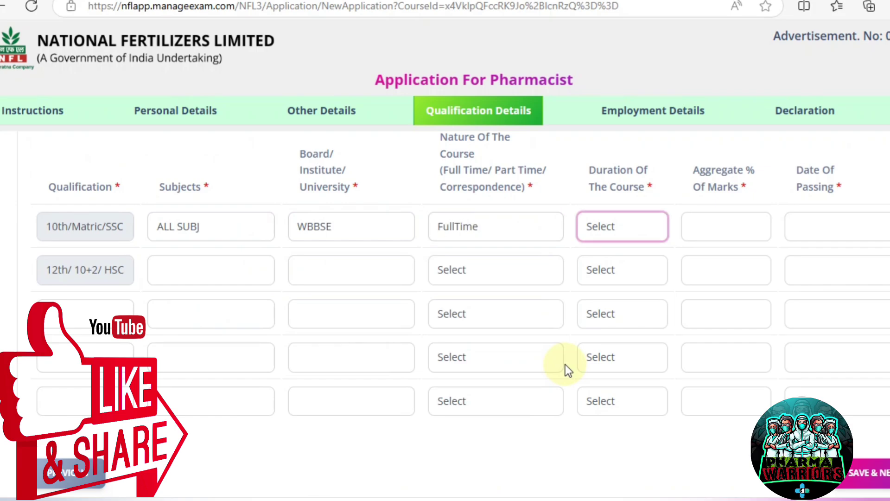
pyautogui.press('2')
pyautogui.press('Tab')
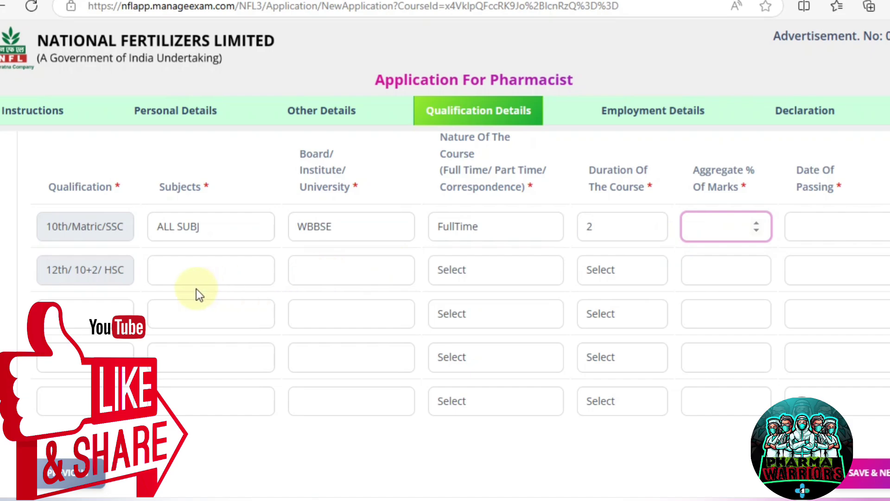
# Step: Fill the 12th/HSC row with SCIENCE, WBCHSE board, FullTime and a 2-year duration
pyautogui.click(218, 265)
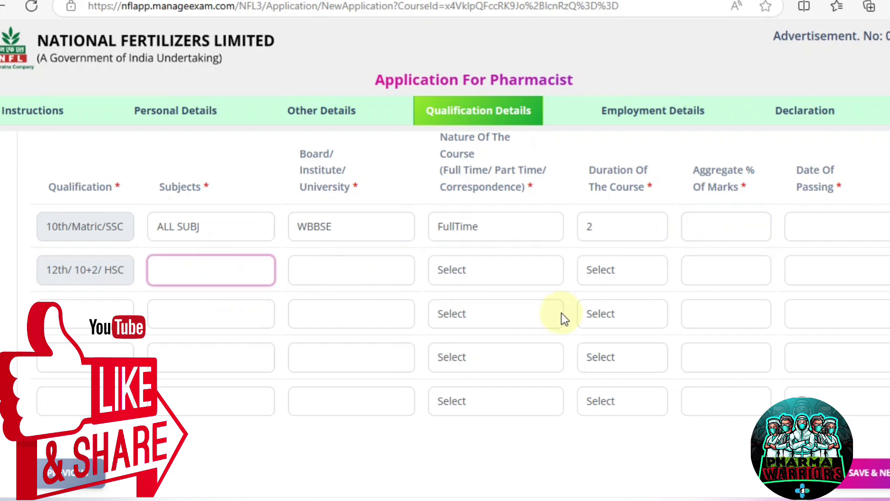
pyautogui.write('SCIENCE')
pyautogui.press('Tab')
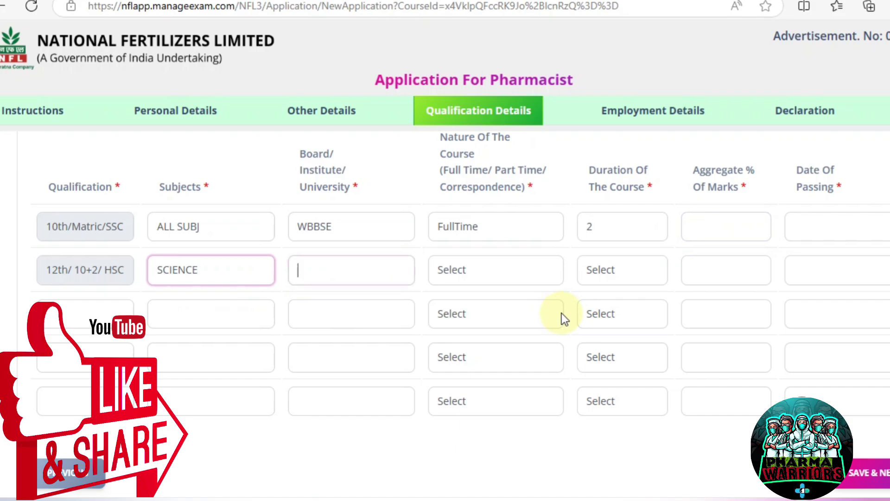
pyautogui.write('WB')
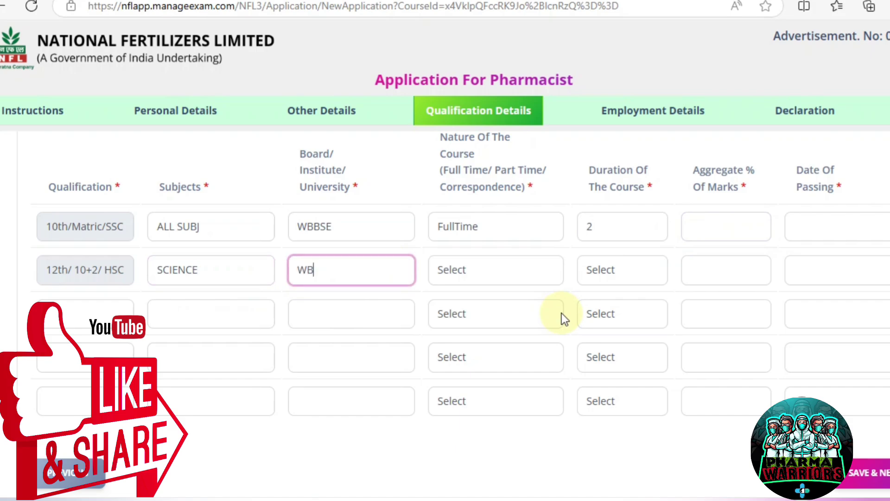
pyautogui.write('CHD')
pyautogui.write('SE')
pyautogui.click(231, 272)
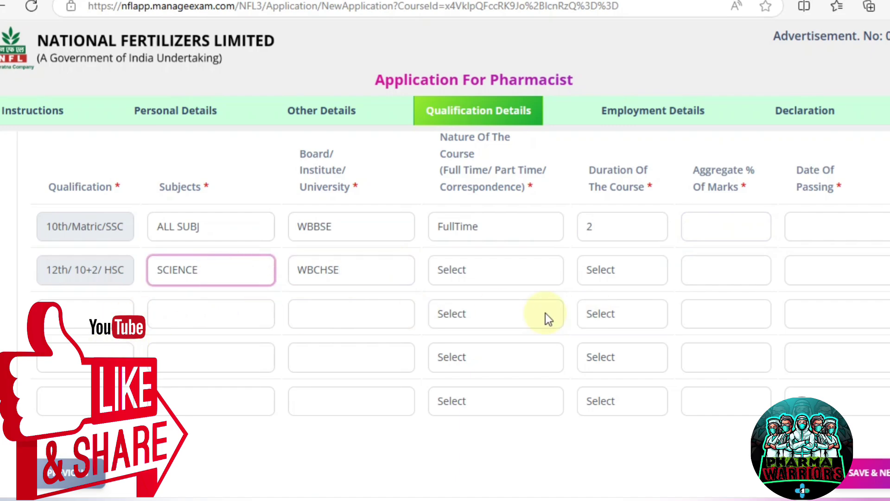
pyautogui.press('Tab')
pyautogui.press('Tab')
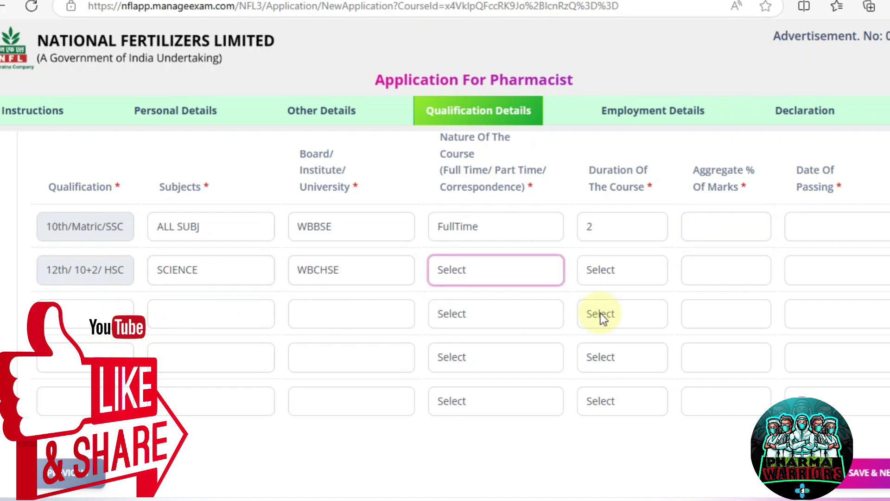
pyautogui.press('Down')
pyautogui.press('Tab')
pyautogui.press('2')
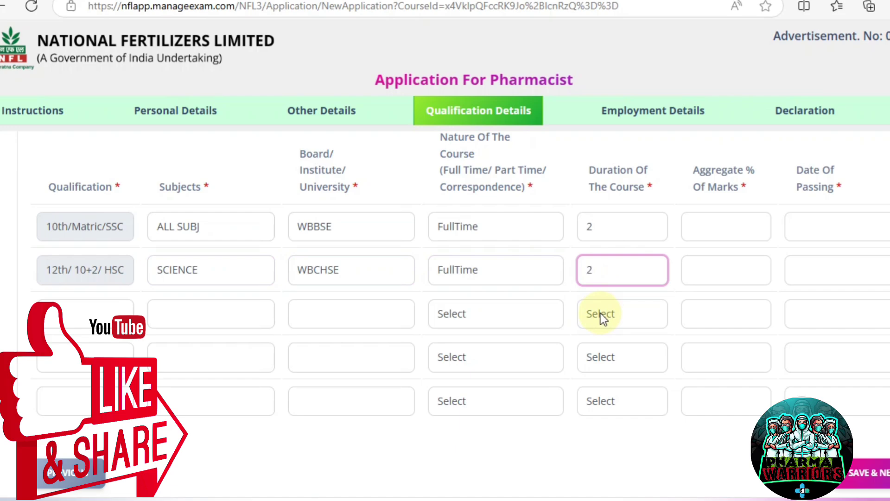
pyautogui.press('Tab')
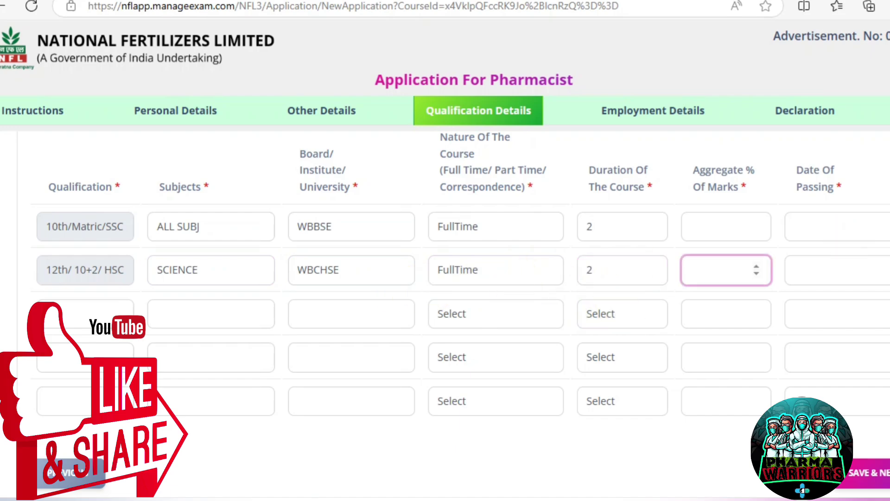
pyautogui.scroll(-2, 685, 337)
pyautogui.scroll(6, 785, 344)
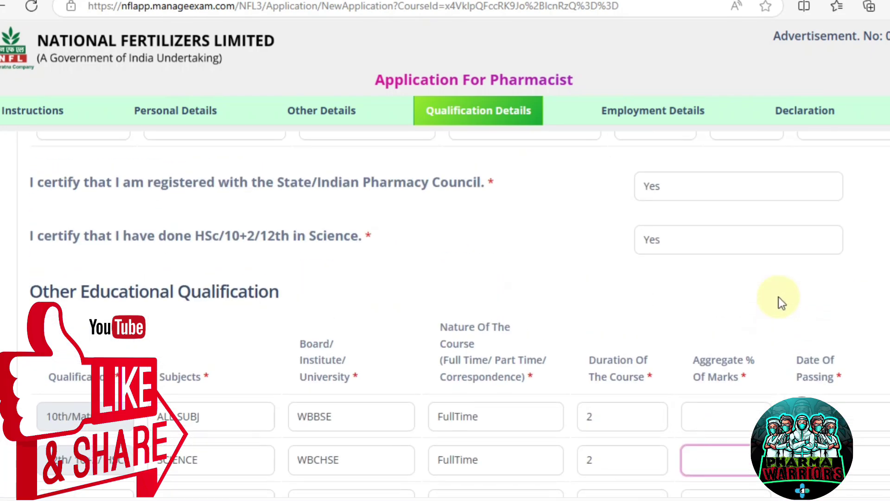
pyautogui.scroll(3, 778, 297)
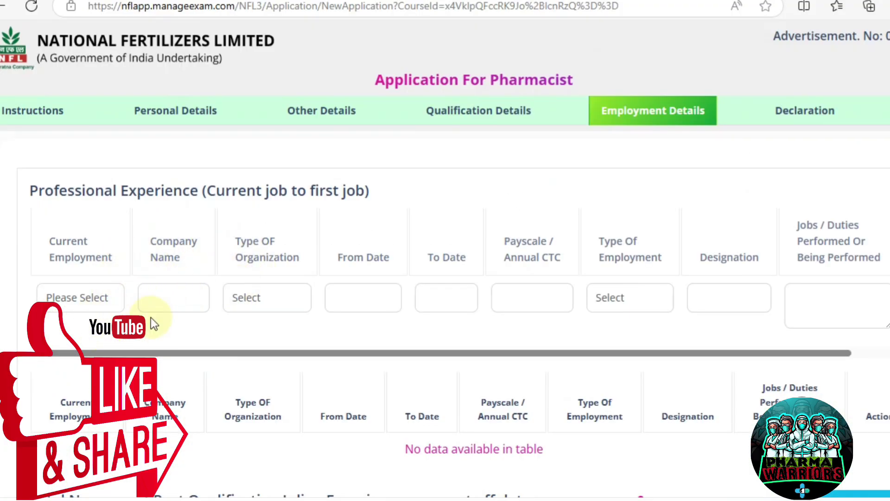
# Step: Set the first job's Current Employment to Yes, then go through its company, organization type, from date and CTC fields
pyautogui.click(106, 303)
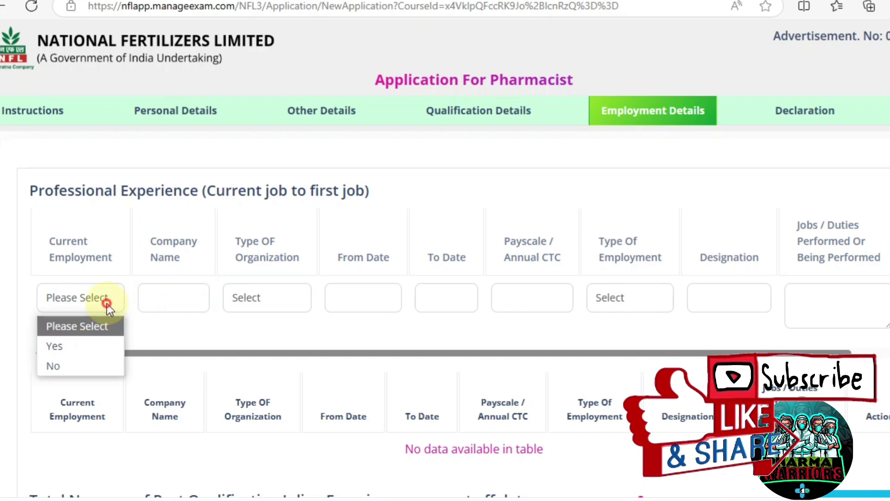
pyautogui.click(88, 346)
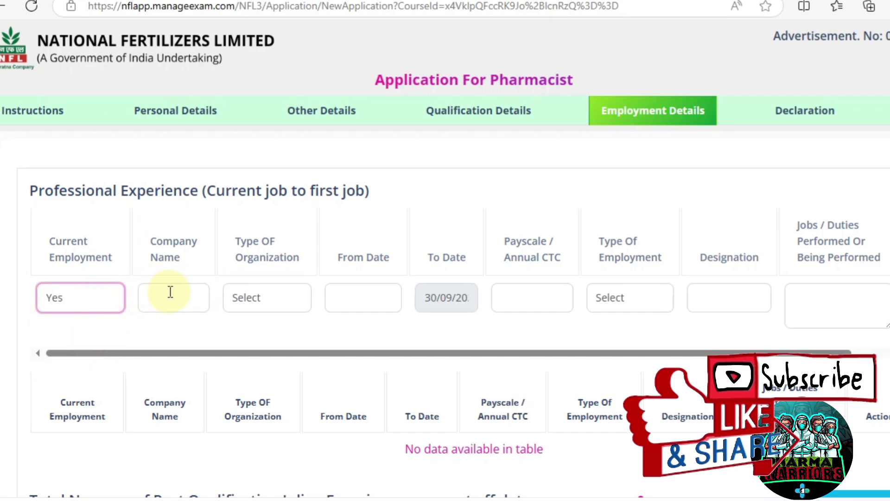
pyautogui.click(170, 292)
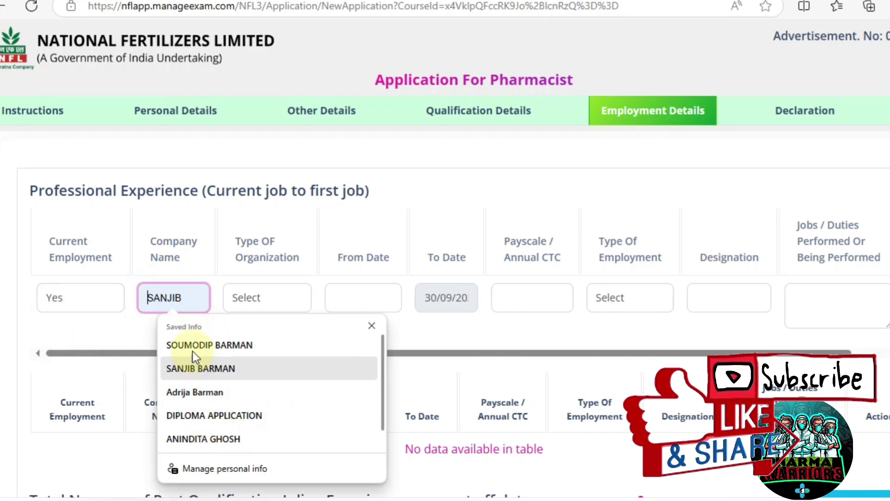
pyautogui.click(257, 301)
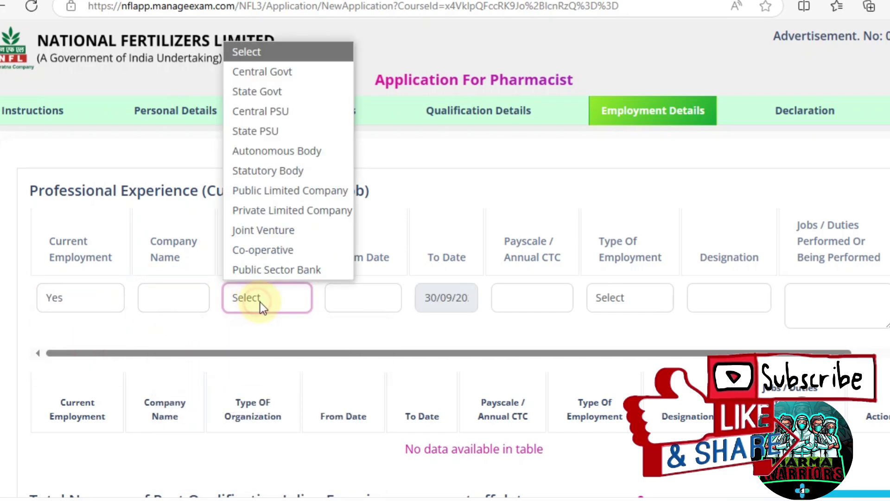
pyautogui.click(360, 296)
pyautogui.click(527, 300)
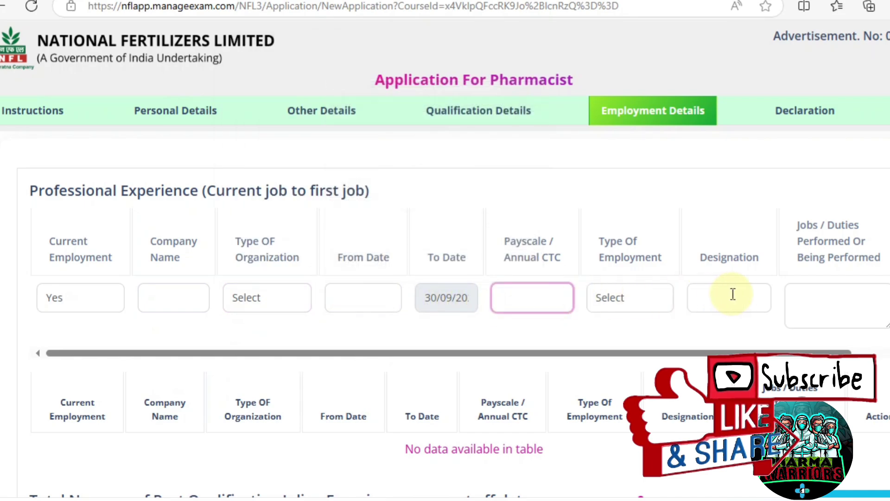
# Step: Scroll through the Employment Details section to review it before moving on
pyautogui.scroll(-3, 860, 297)
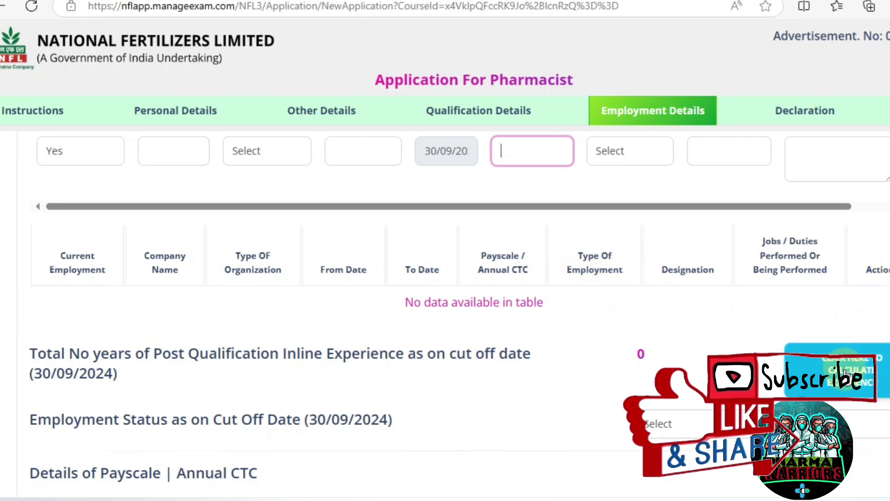
pyautogui.scroll(-3, 557, 371)
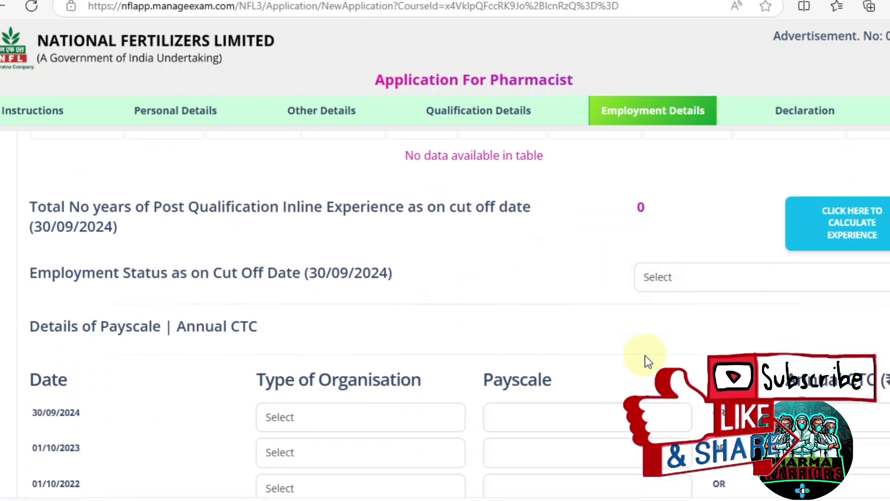
pyautogui.scroll(-2, 640, 344)
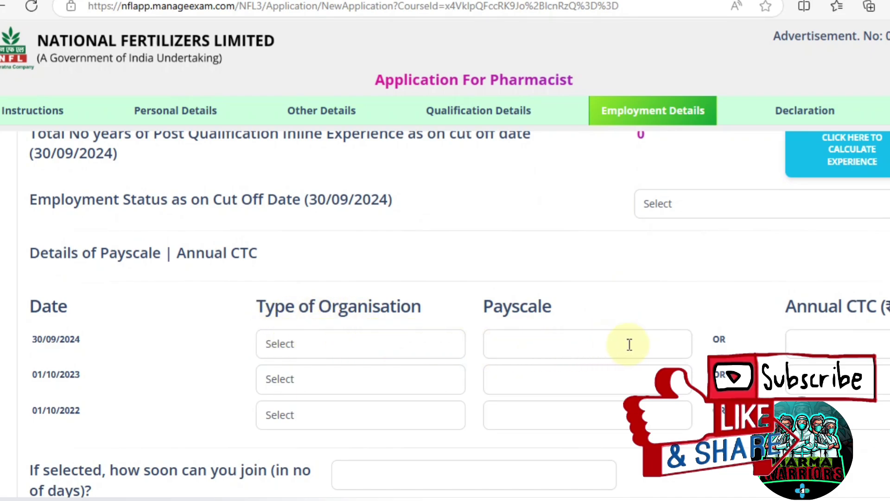
pyautogui.scroll(-3, 849, 361)
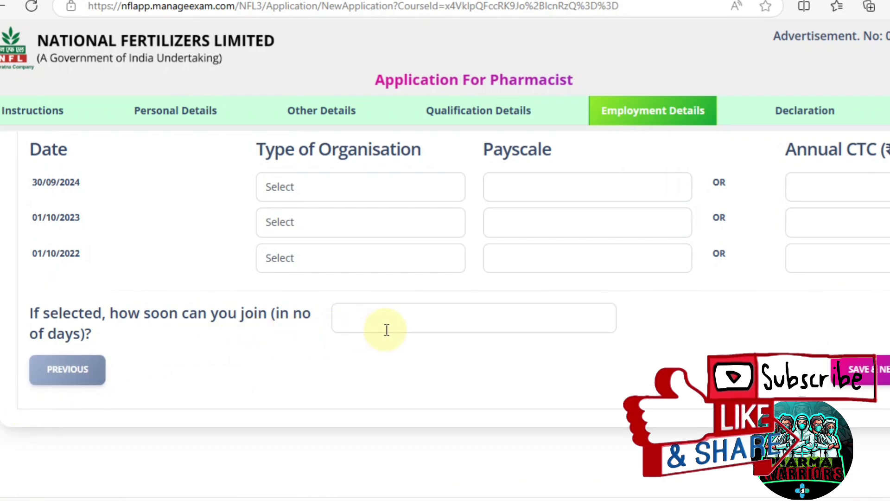
pyautogui.scroll(5, 394, 344)
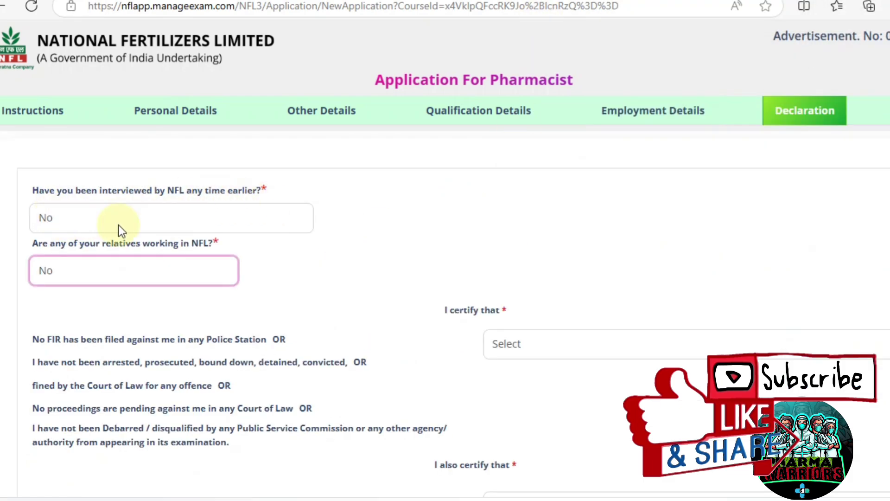
# Step: Set both the 'I certify that' and 'I also certify that' dropdowns to No
pyautogui.click(580, 346)
pyautogui.click(541, 412)
pyautogui.scroll(-5, 547, 371)
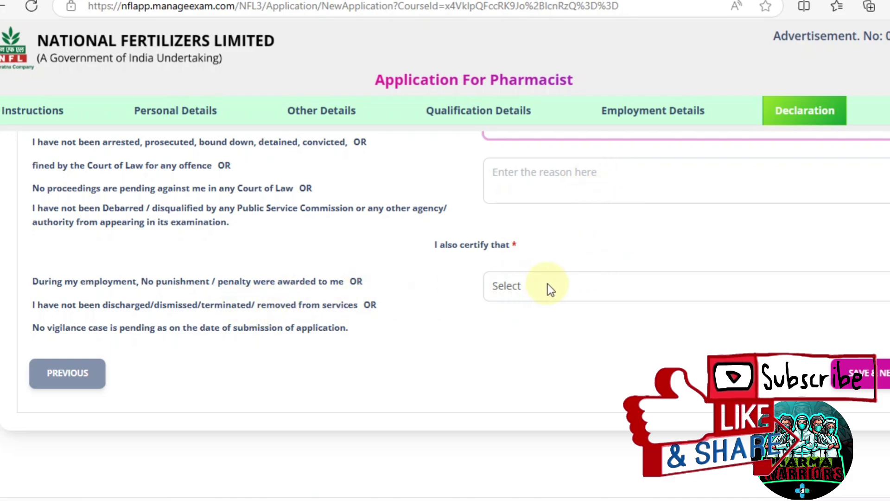
pyautogui.click(549, 288)
pyautogui.click(520, 358)
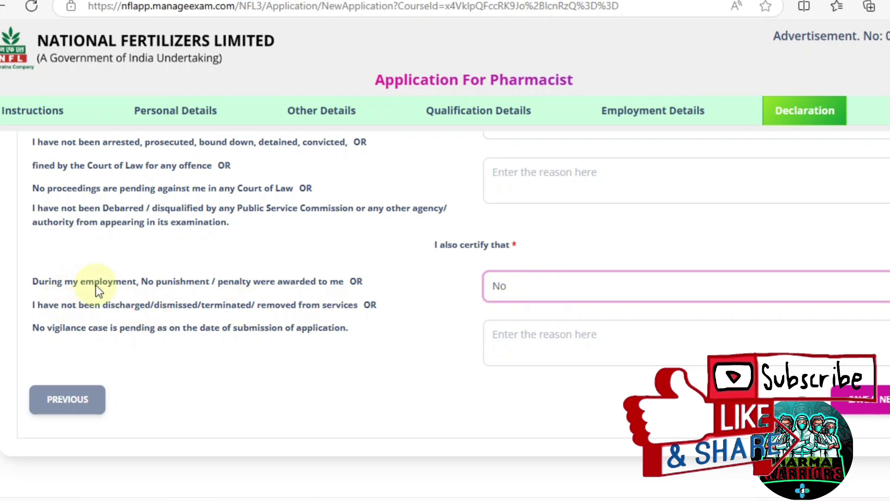
pyautogui.scroll(3, 556, 292)
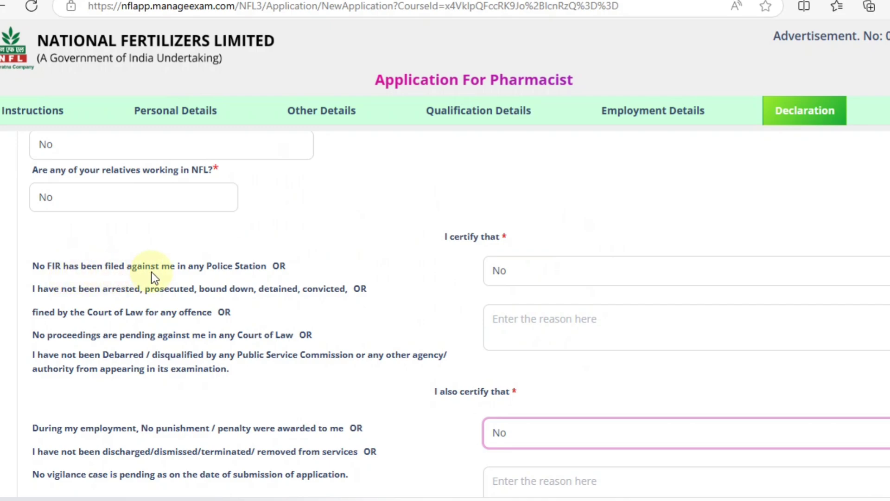
# Step: Change the 'I certify that' answer from No to Yes
pyautogui.click(513, 266)
pyautogui.click(506, 300)
pyautogui.click(524, 269)
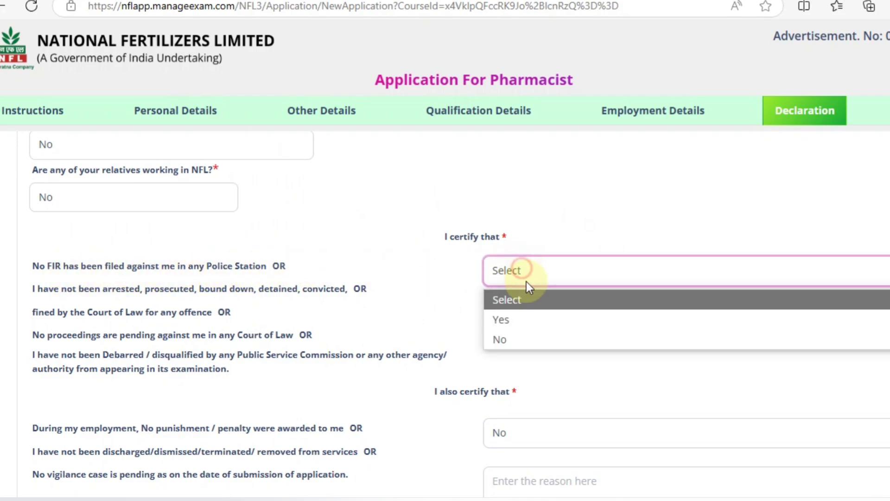
pyautogui.click(523, 321)
pyautogui.scroll(-2, 608, 306)
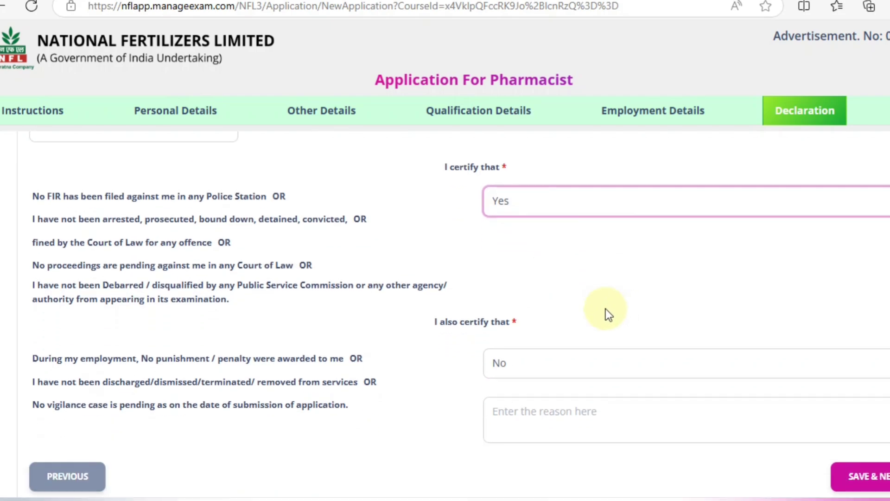
# Step: Change 'I also certify that' to Yes and save the declaration with SAVE & NEXT
pyautogui.click(546, 360)
pyautogui.click(538, 396)
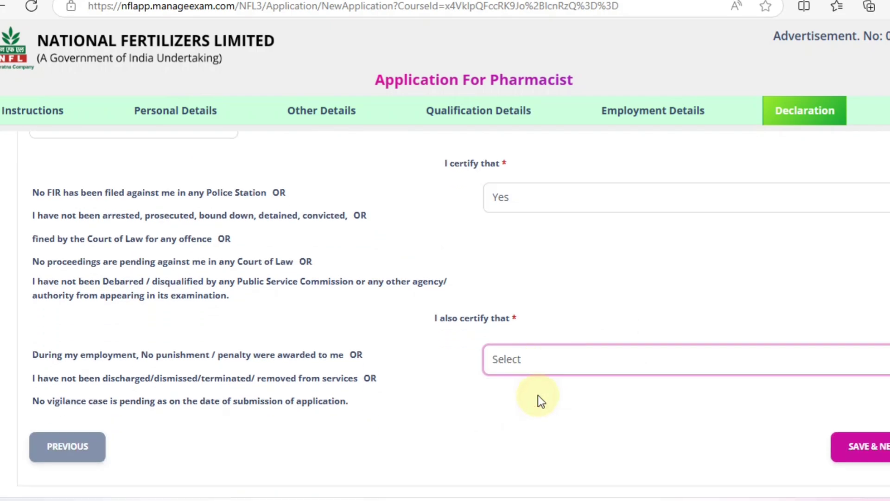
pyautogui.click(543, 374)
pyautogui.click(537, 408)
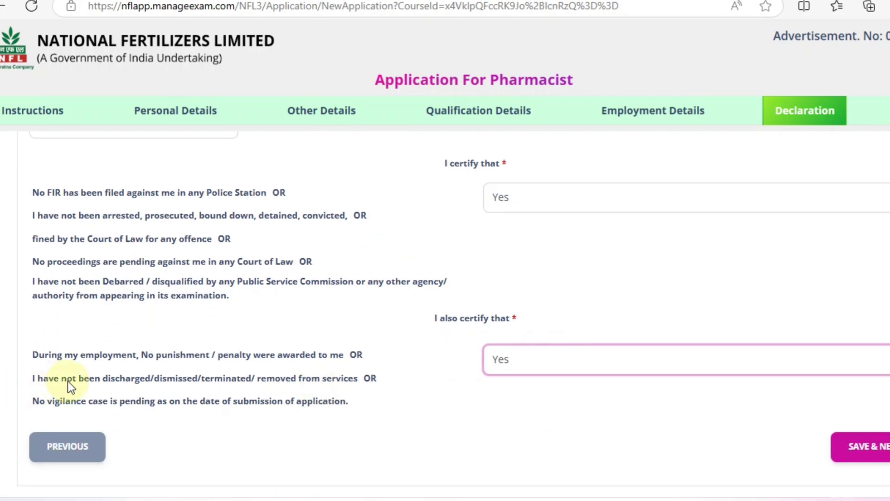
pyautogui.scroll(-2, 69, 388)
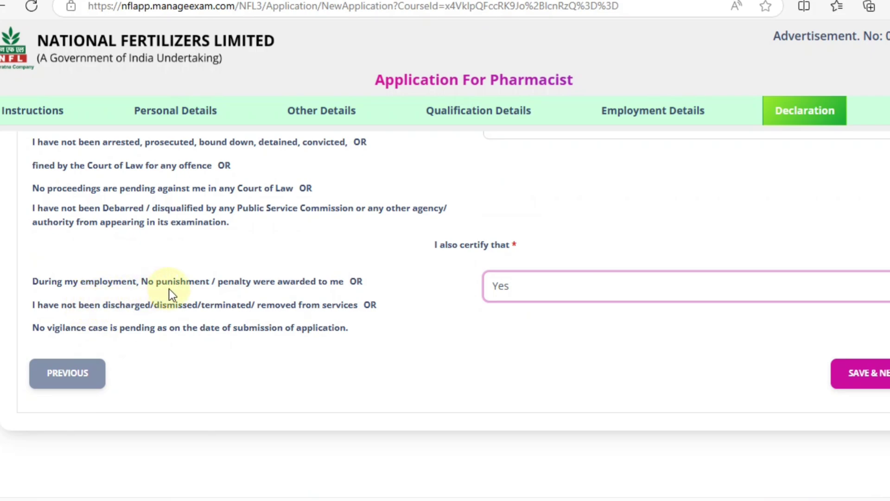
pyautogui.scroll(-1, 557, 317)
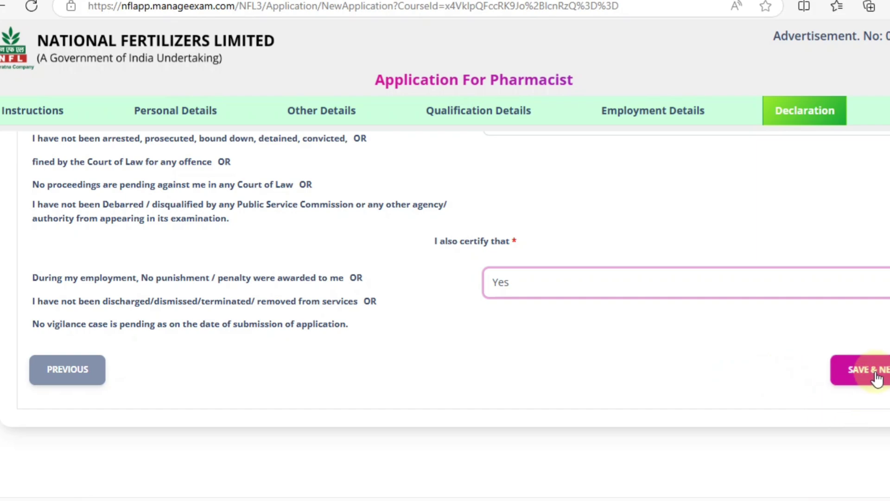
pyautogui.click(853, 371)
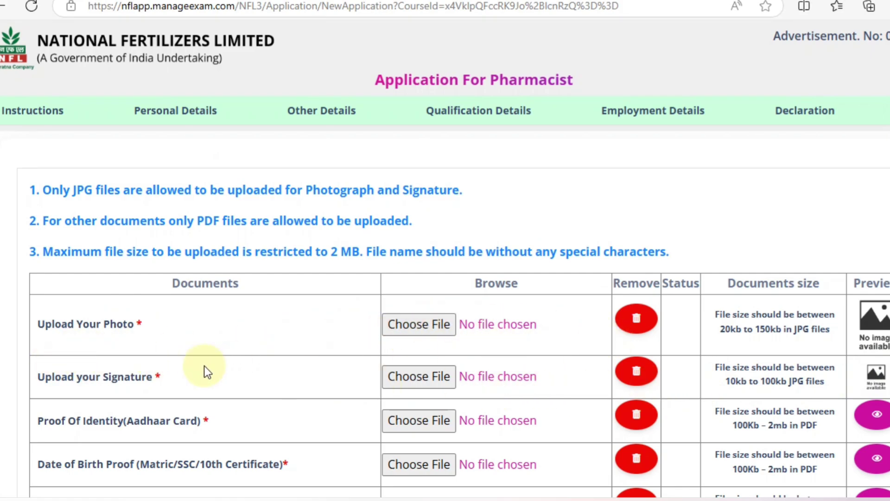
# Step: Scroll through the Documents table listing photo, signature, Aadhaar, birth proof and B. Pharm certificate slots
pyautogui.scroll(-3, 176, 368)
pyautogui.scroll(3, 112, 324)
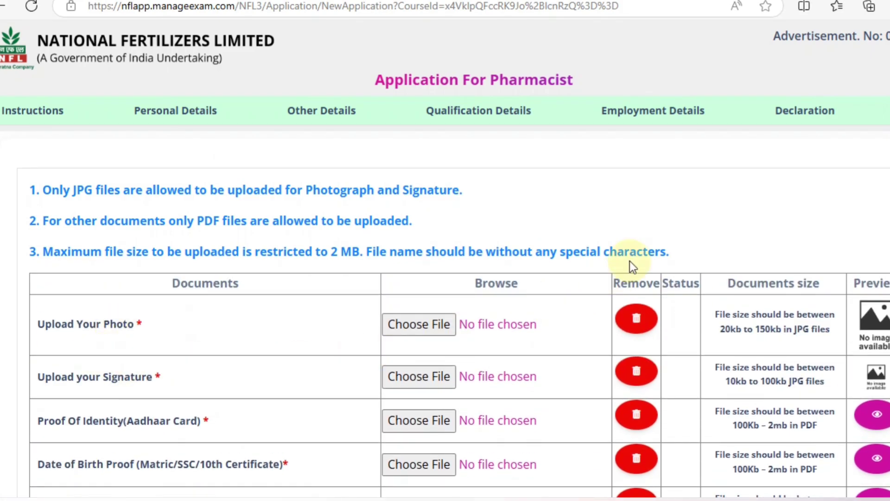
pyautogui.scroll(-3, 743, 160)
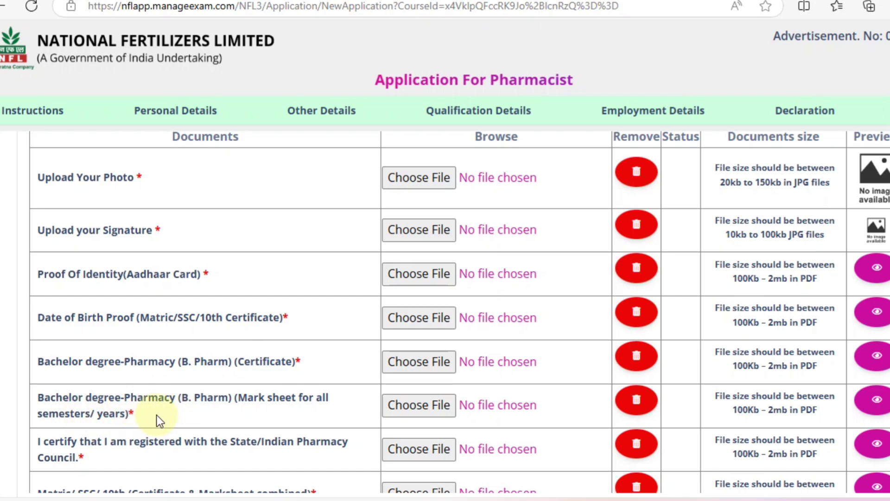
pyautogui.scroll(-2, 158, 412)
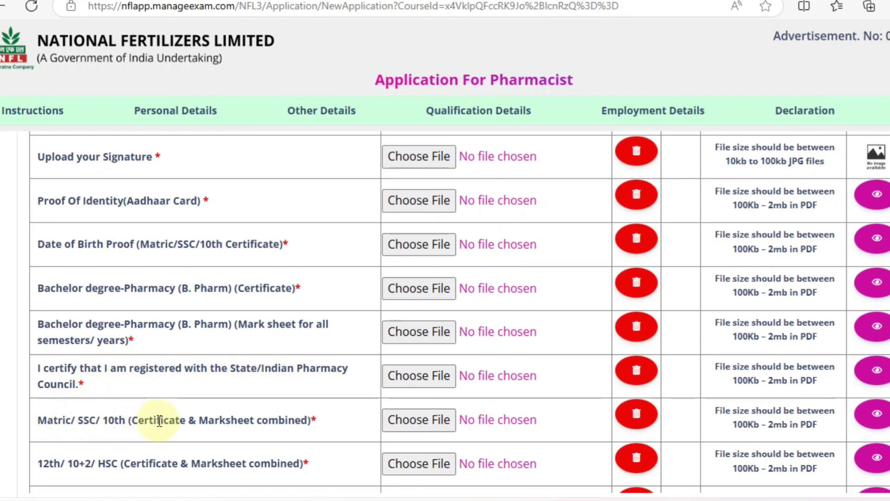
pyautogui.scroll(-3, 161, 420)
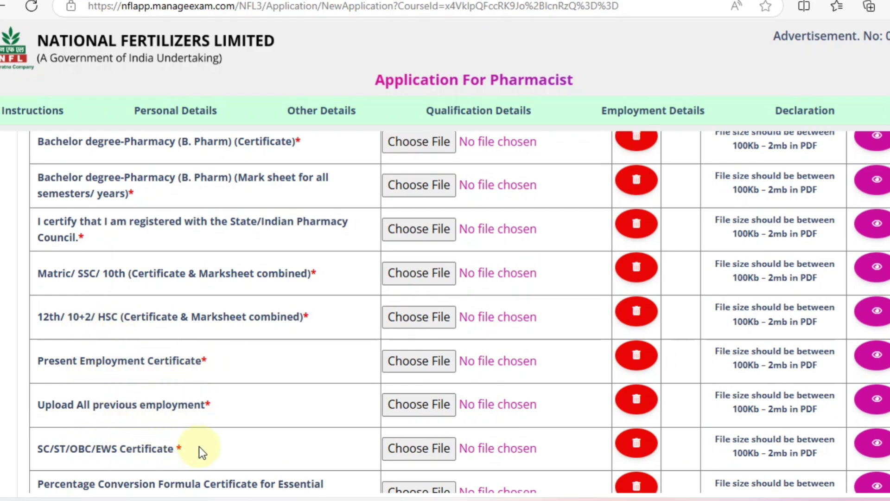
pyautogui.scroll(-1, 225, 442)
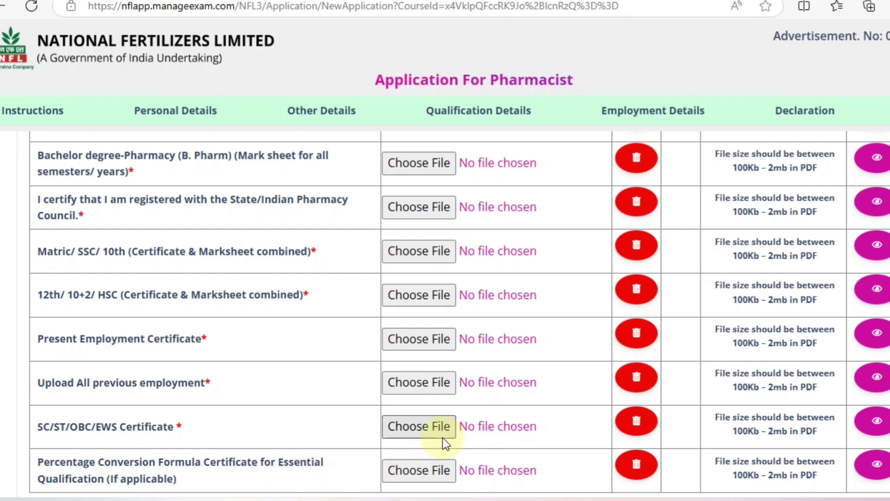
pyautogui.scroll(5, 242, 394)
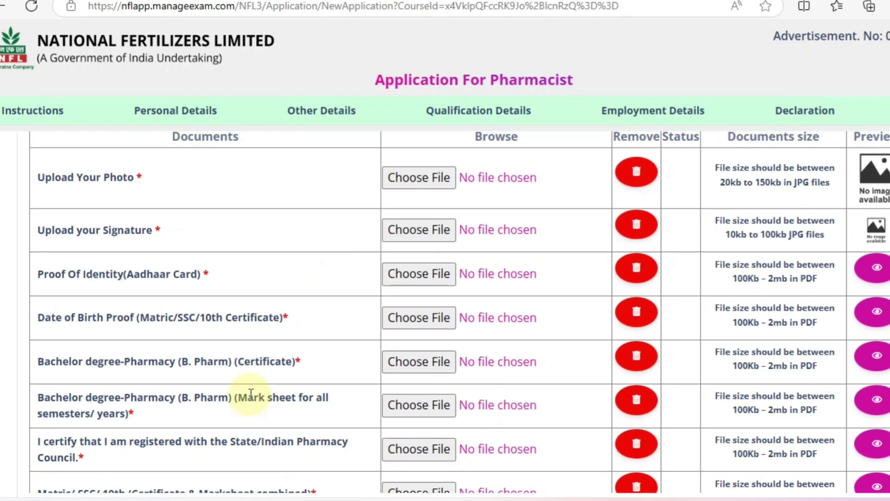
pyautogui.scroll(-5, 253, 417)
pyautogui.scroll(5, 258, 402)
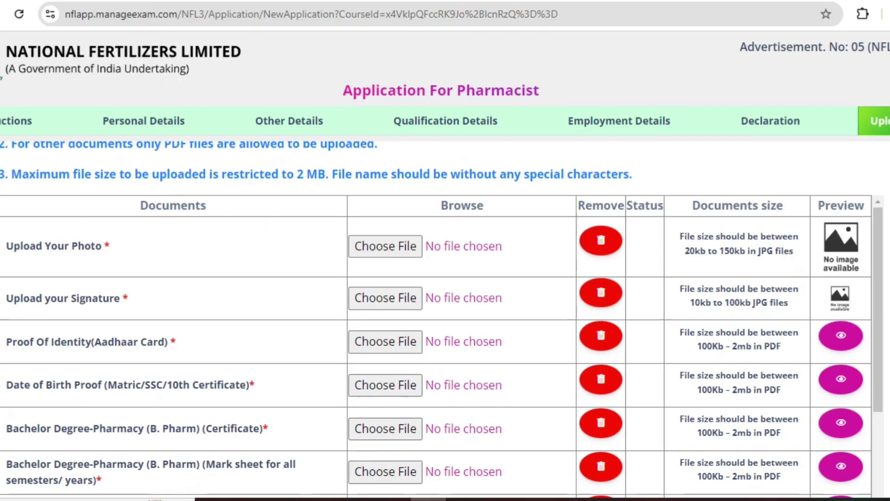
# Step: Upload the photograph file and finish the application to reach the Application Preview
pyautogui.click(403, 247)
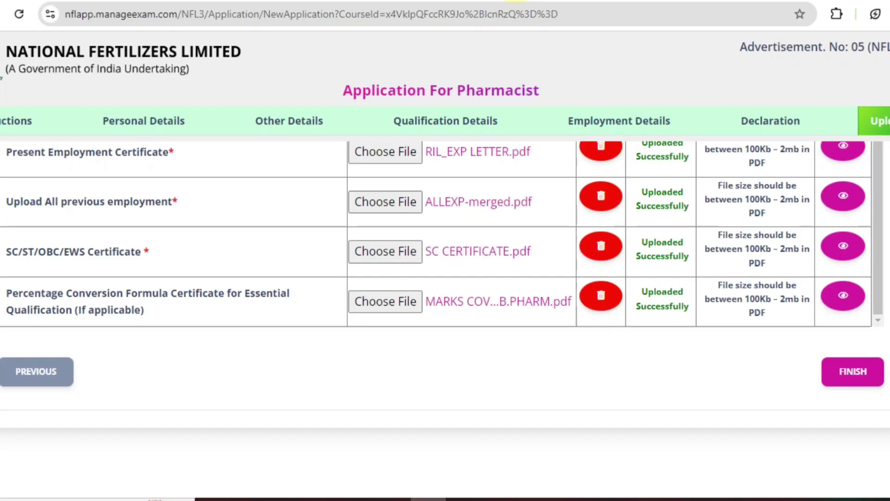
pyautogui.click(862, 369)
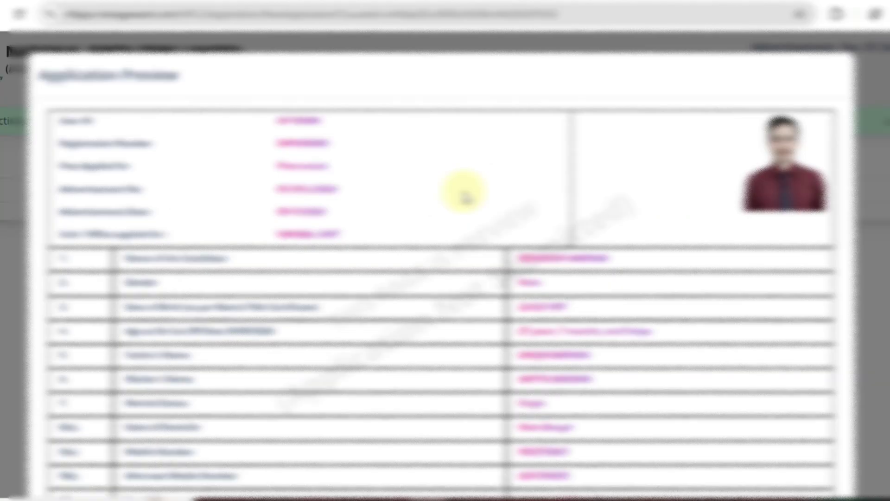
pyautogui.scroll(-20, 464, 195)
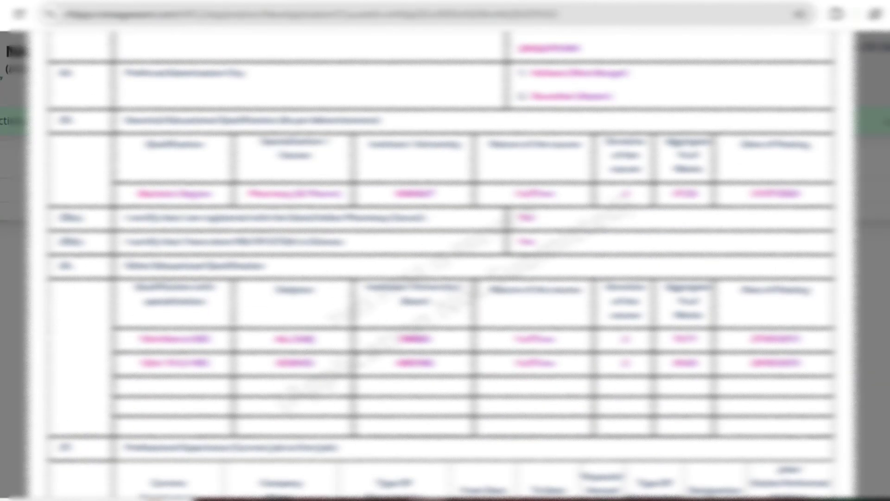
pyautogui.scroll(-15, 441, 264)
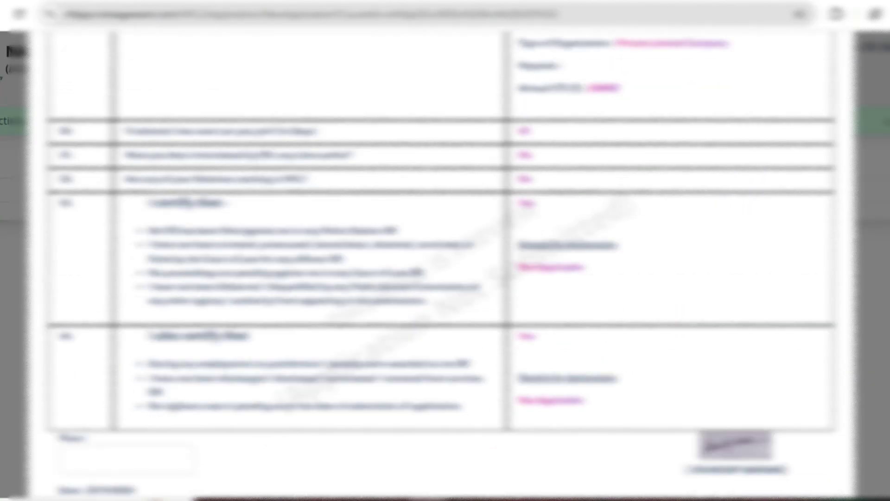
pyautogui.scroll(15, 441, 265)
pyautogui.scroll(-10, 441, 264)
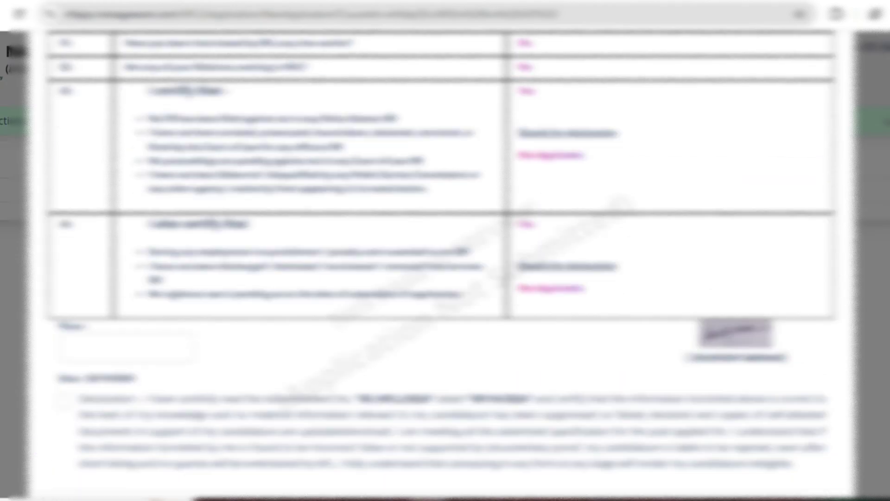
pyautogui.scroll(15, 441, 264)
pyautogui.scroll(15, 441, 265)
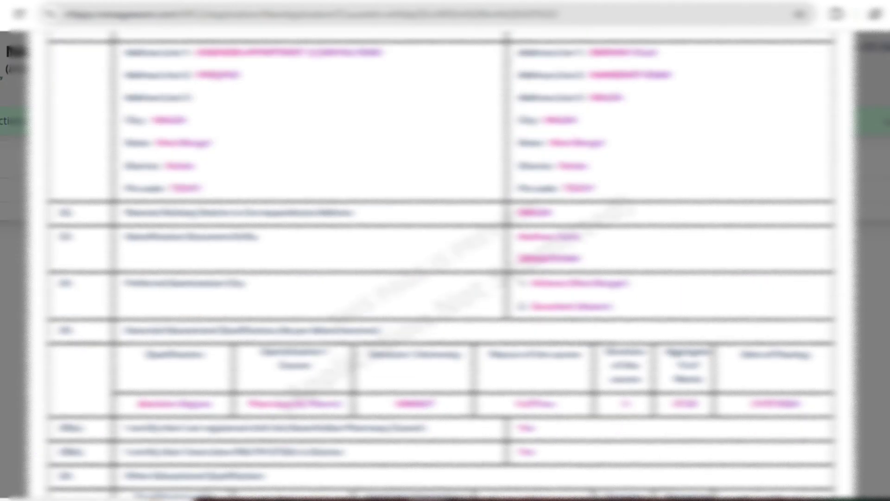
pyautogui.scroll(6, 441, 264)
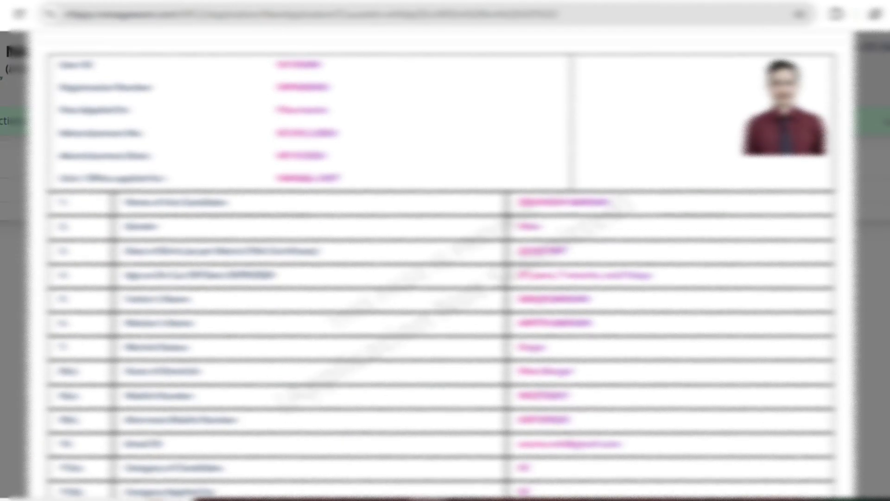
pyautogui.scroll(-5, 440, 265)
pyautogui.scroll(-8, 440, 265)
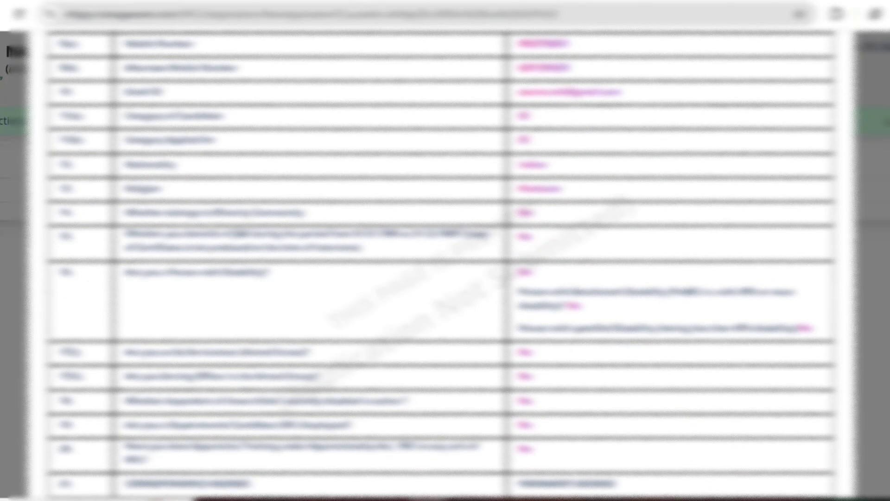
pyautogui.scroll(-6, 441, 264)
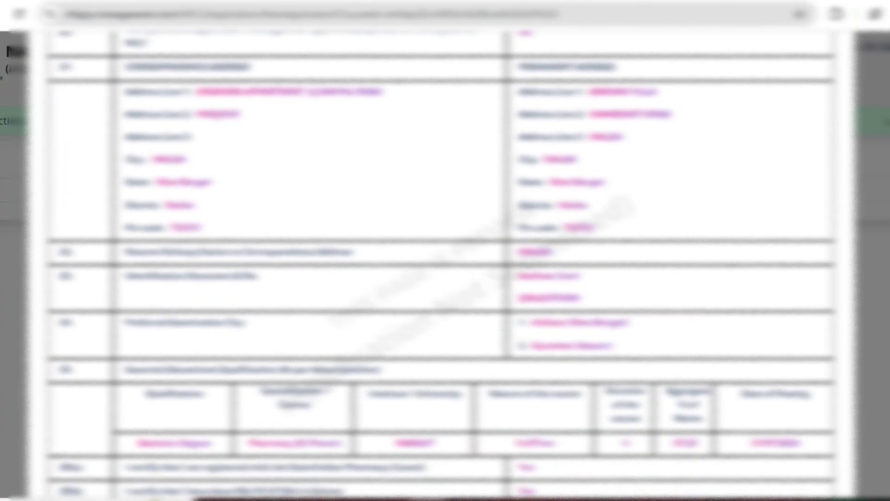
pyautogui.scroll(-4, 440, 264)
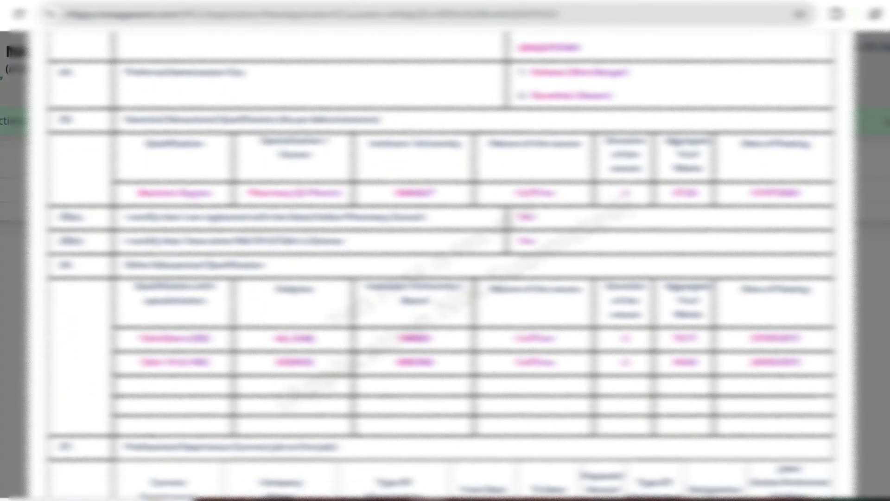
pyautogui.scroll(-1, 441, 265)
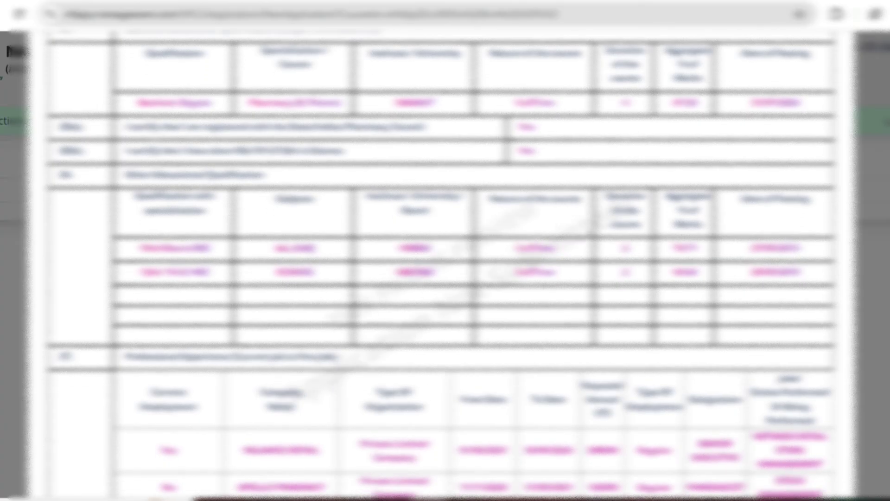
pyautogui.scroll(-3, 441, 264)
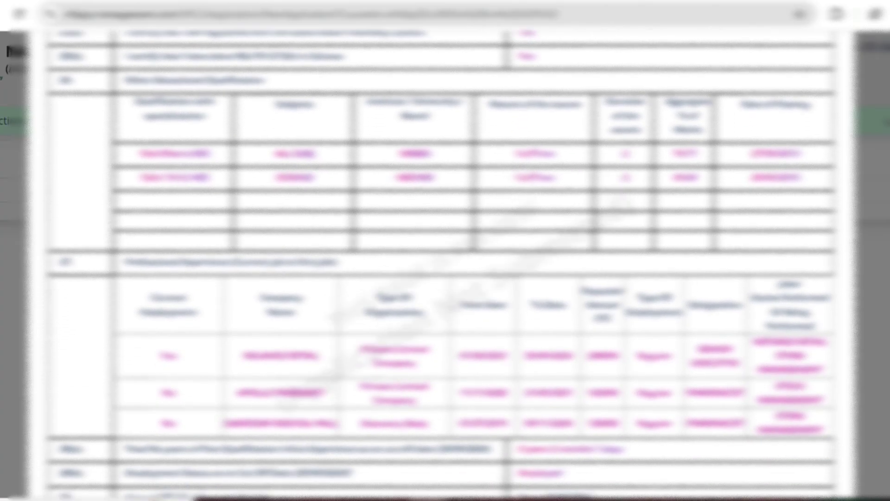
pyautogui.scroll(-3, 441, 264)
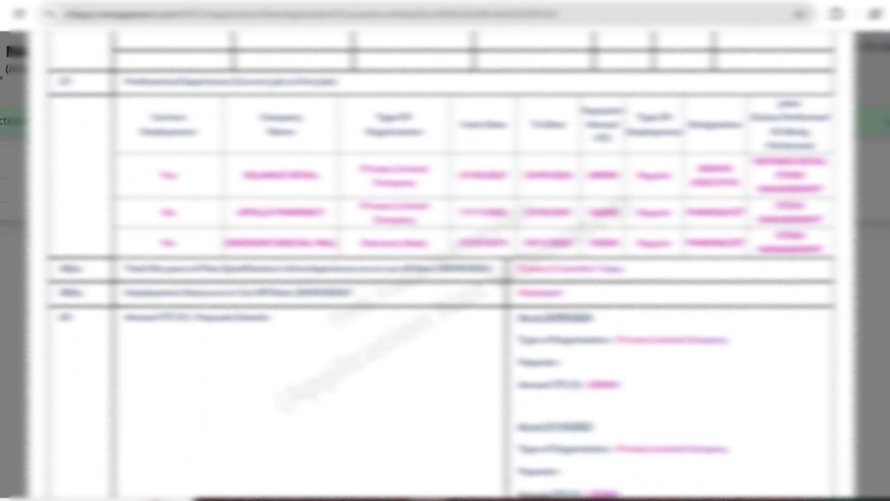
pyautogui.scroll(-2, 441, 265)
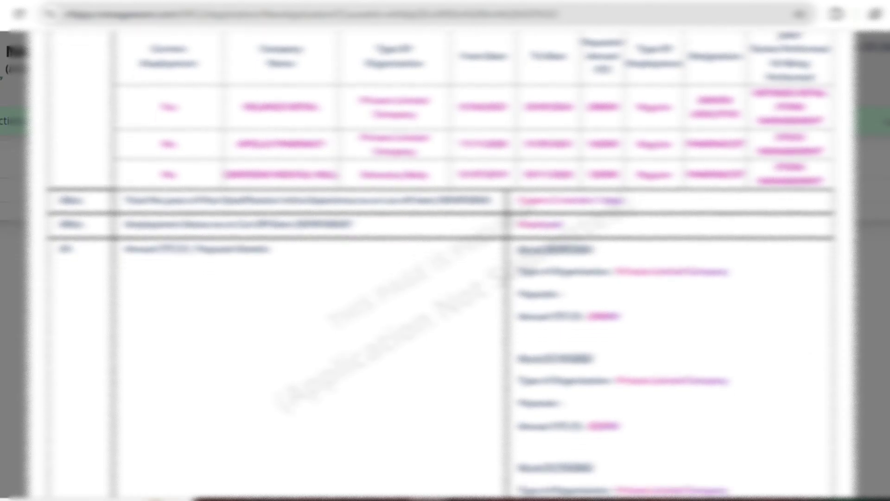
pyautogui.scroll(-1, 441, 265)
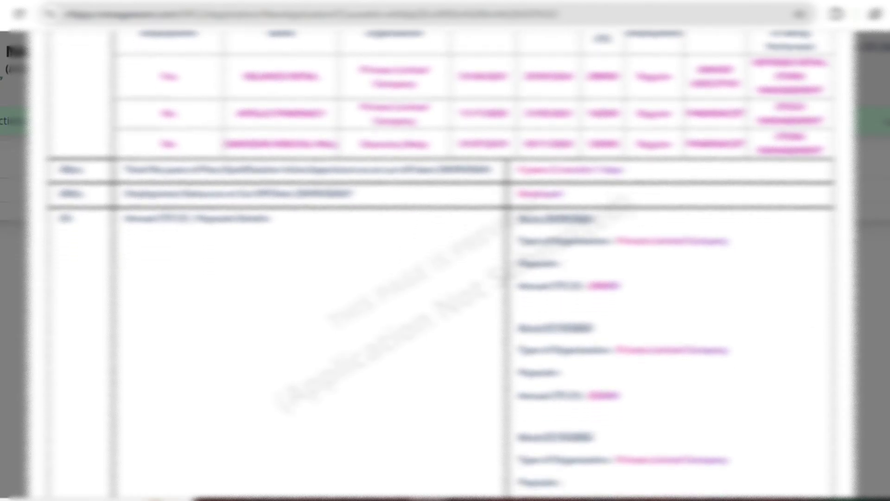
pyautogui.scroll(-6, 440, 264)
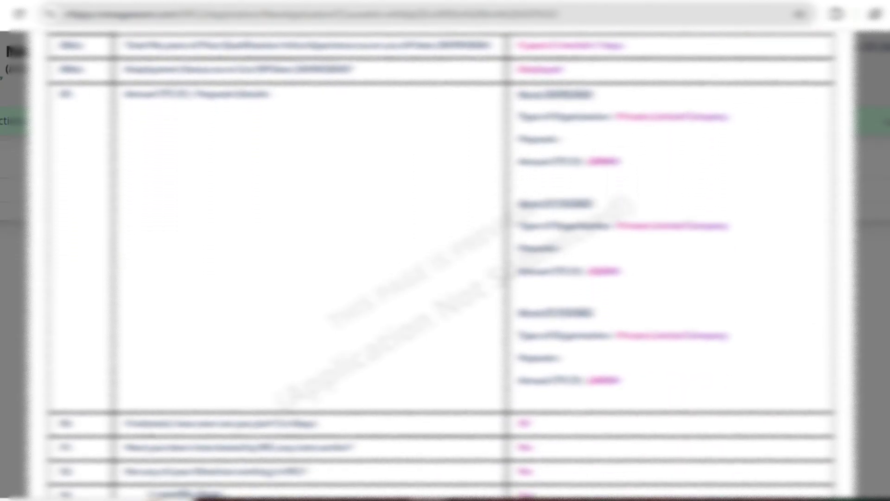
pyautogui.scroll(-8, 441, 264)
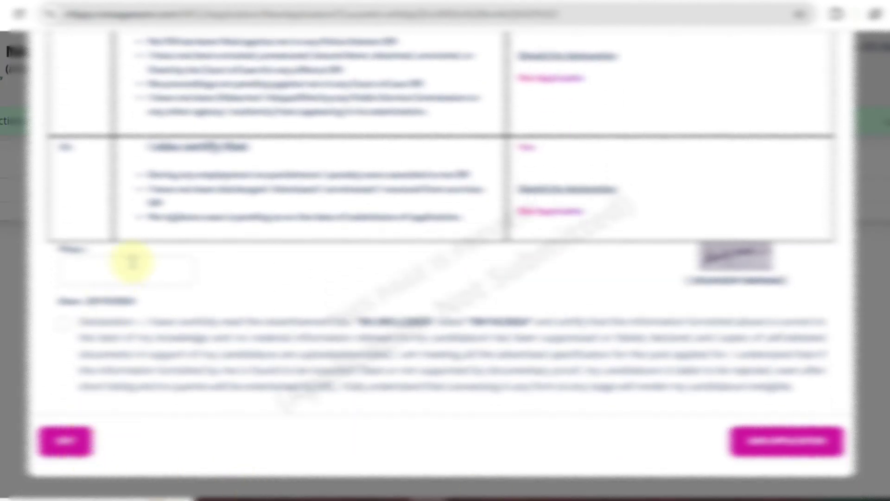
# Step: Enter the place, tick the declaration checkbox, submit the Pharmacist application and confirm with OK
pyautogui.click(132, 263)
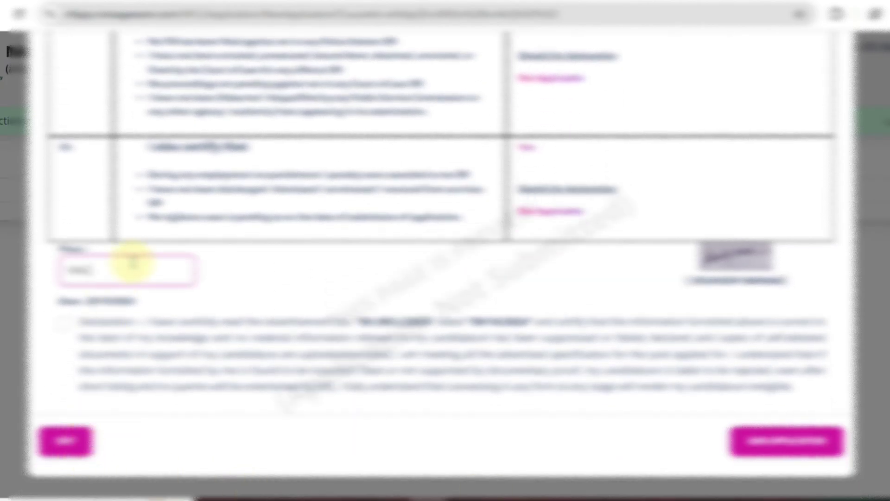
pyautogui.click(65, 322)
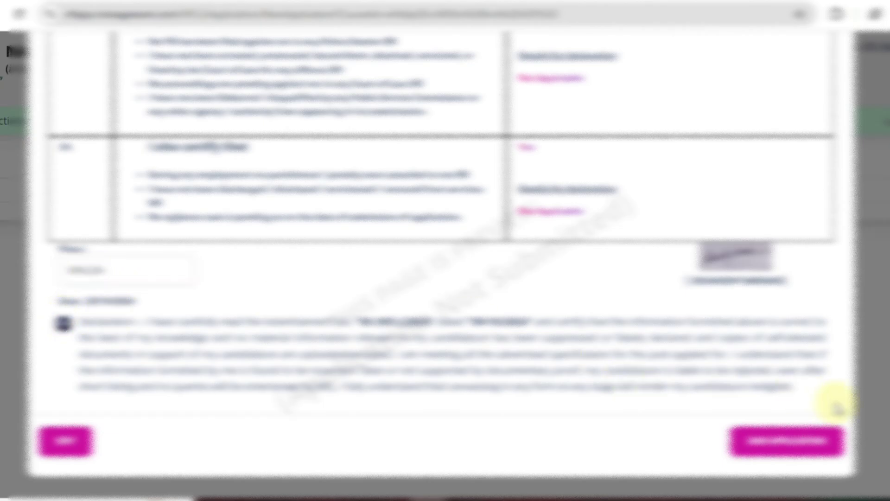
pyautogui.click(801, 441)
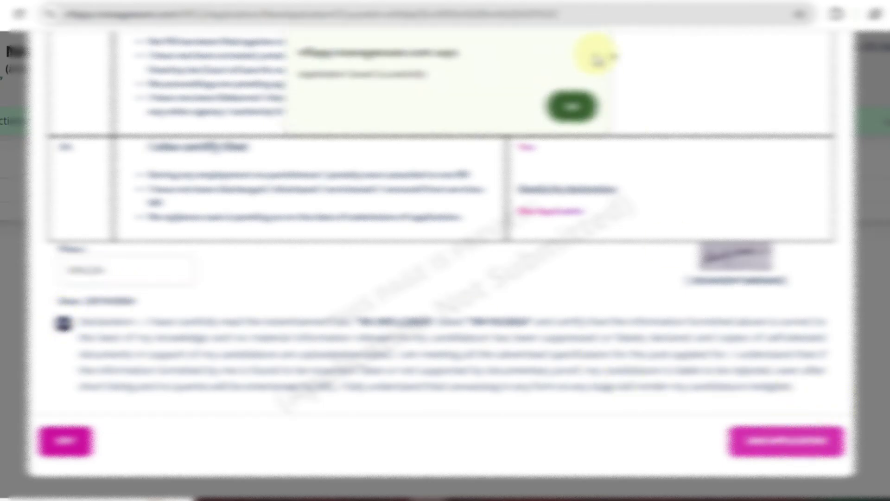
pyautogui.click(572, 103)
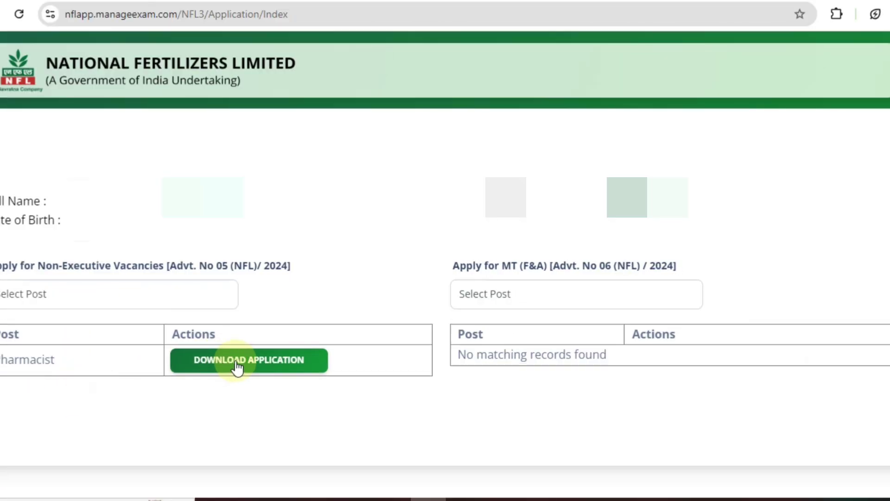
# Step: Open the Pharmacist Application Form via Download Application and bring up its print dialog
pyautogui.click(235, 361)
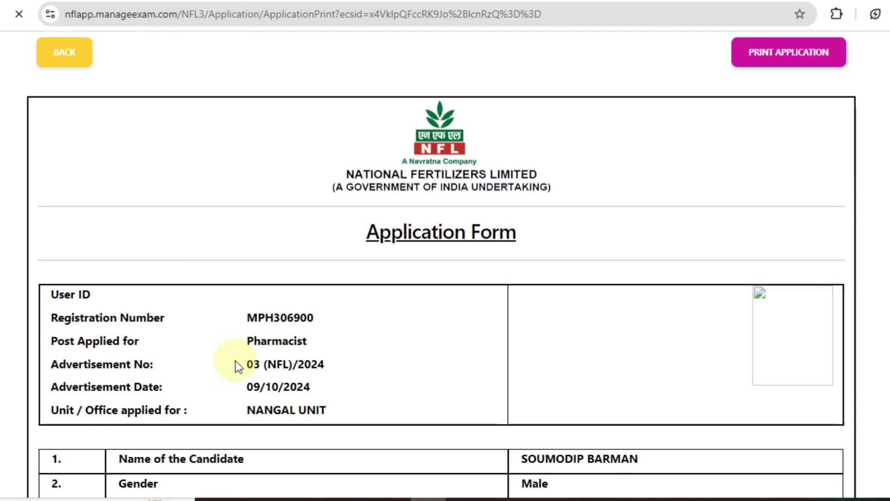
pyautogui.click(819, 54)
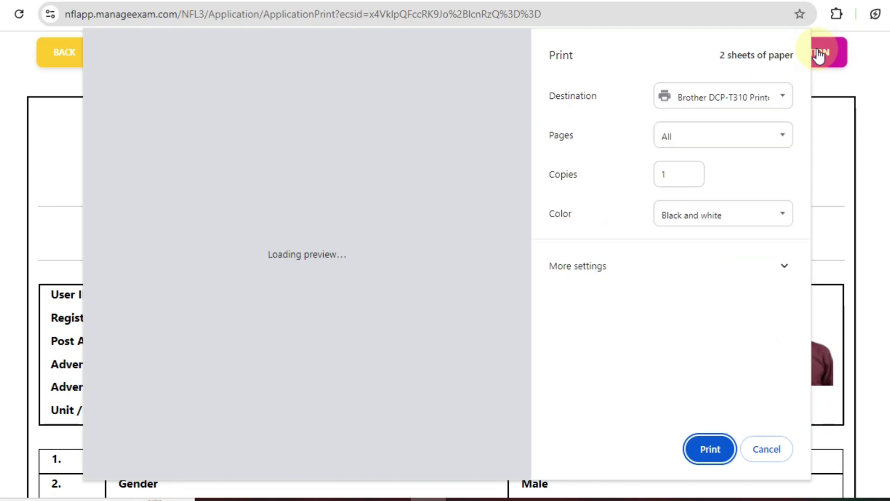
# Step: Set the print destination to Save as PDF and save the 4-page Application Form
pyautogui.click(783, 95)
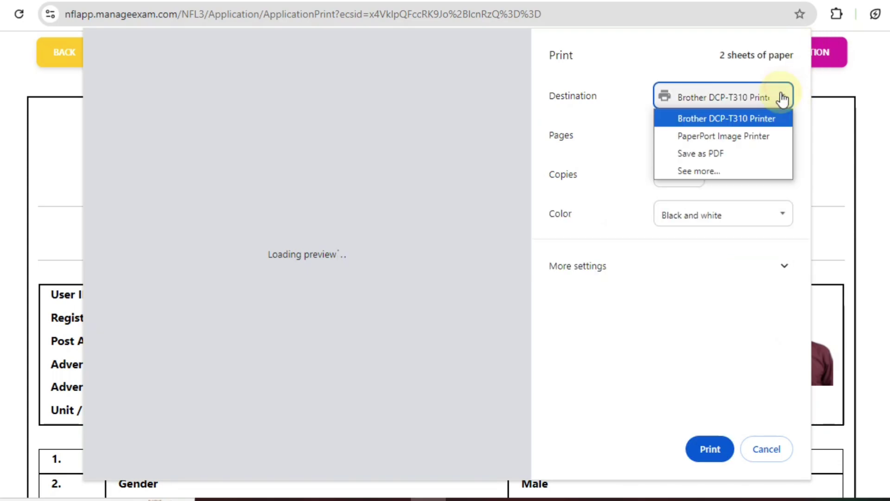
pyautogui.click(753, 142)
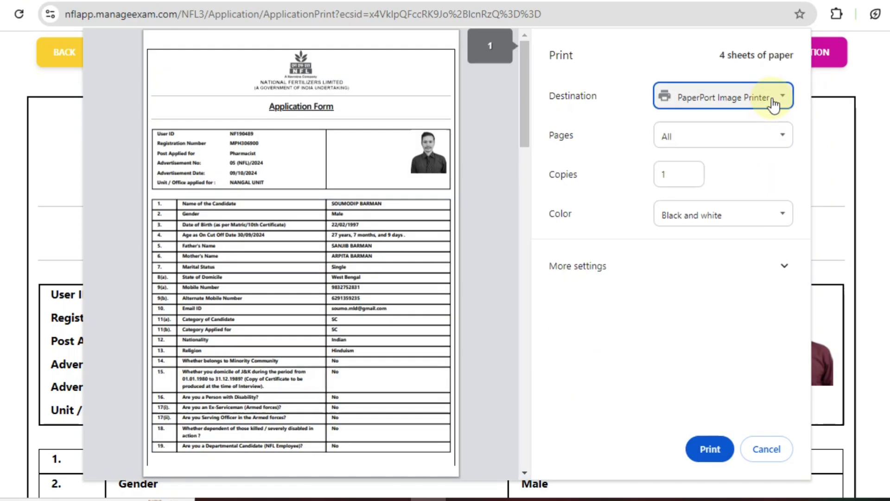
pyautogui.click(774, 103)
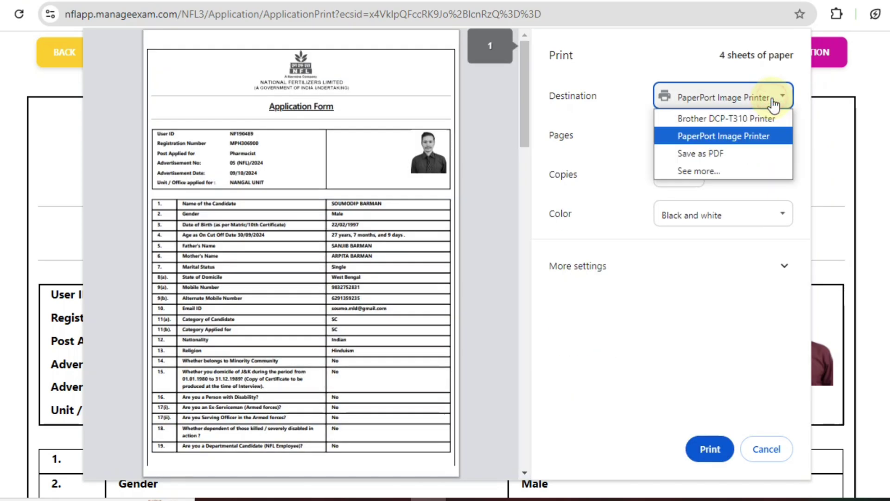
pyautogui.click(745, 154)
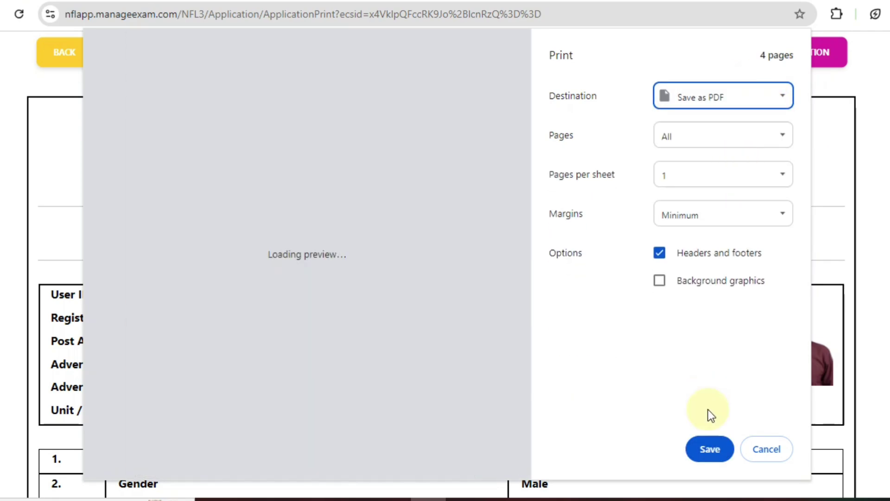
pyautogui.click(718, 450)
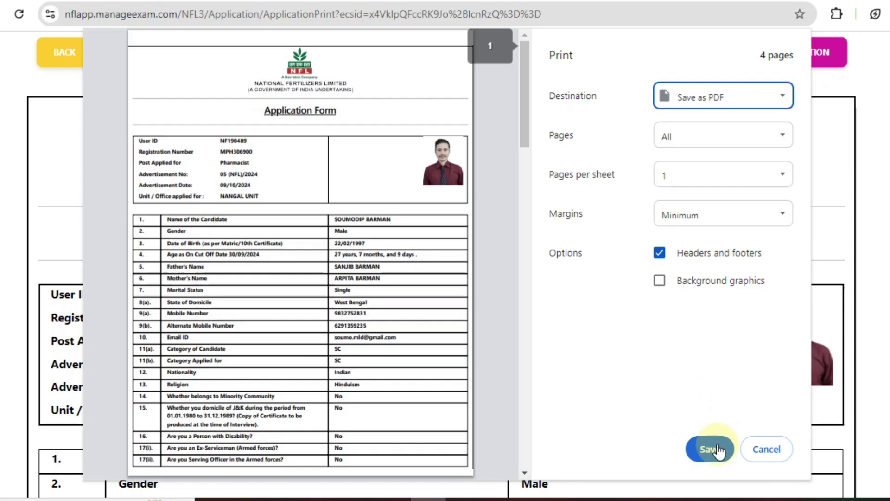
pyautogui.click(718, 449)
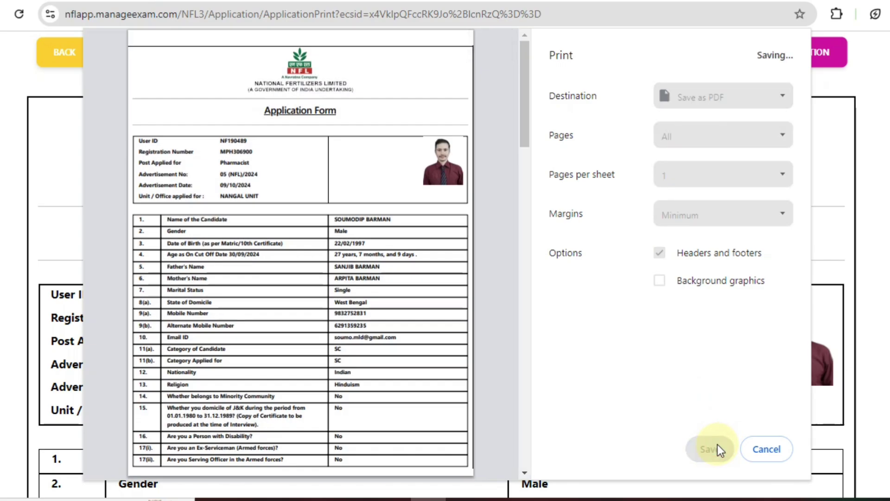